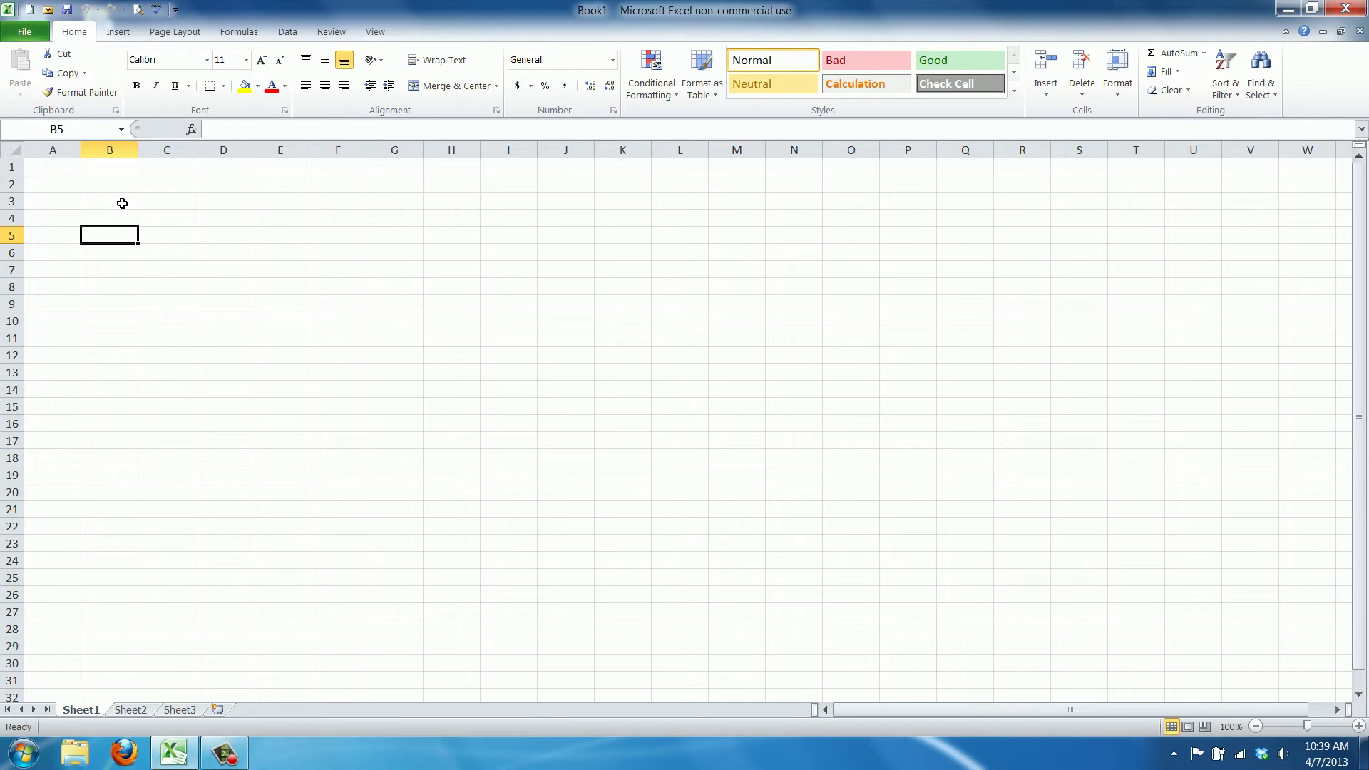
Number the steps 1 to 5 in B4:B8 under a provisional 'step' heading in B3
click(122, 204)
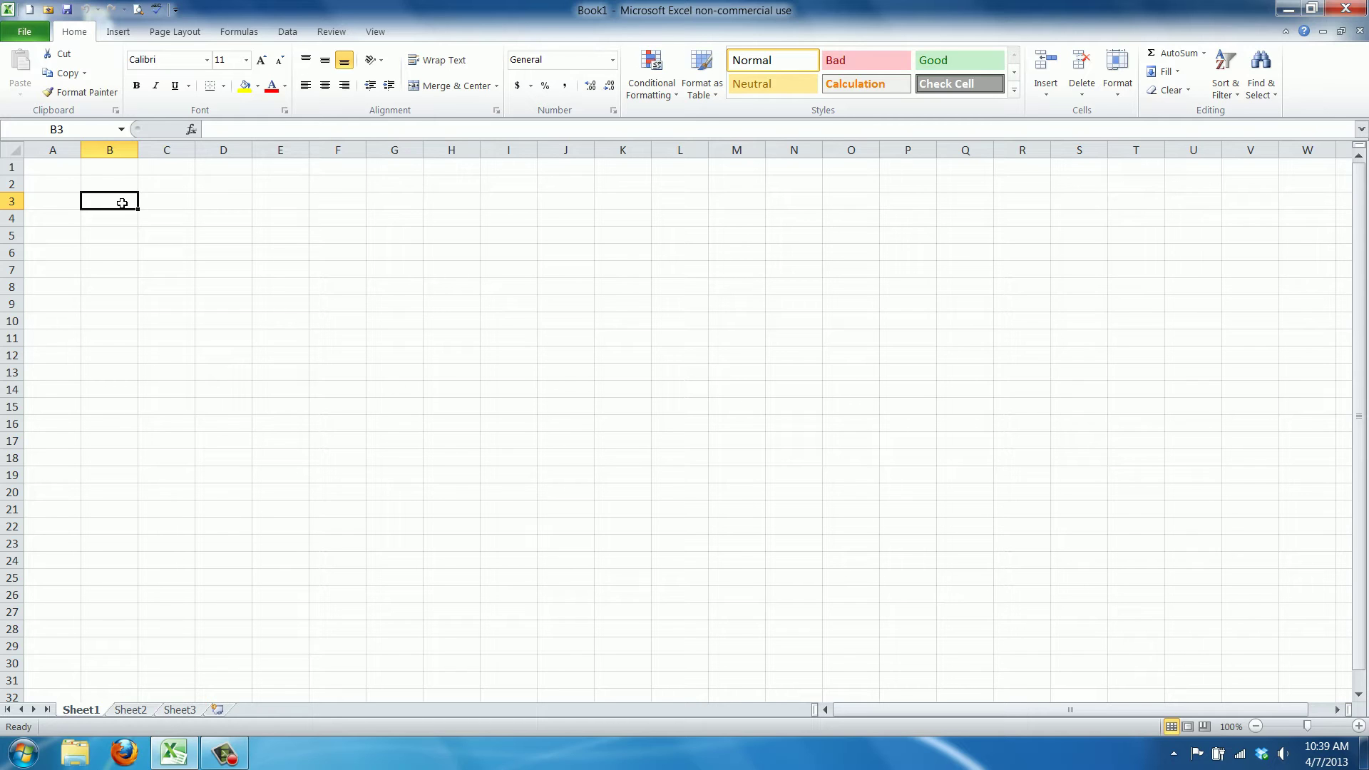
text(st)
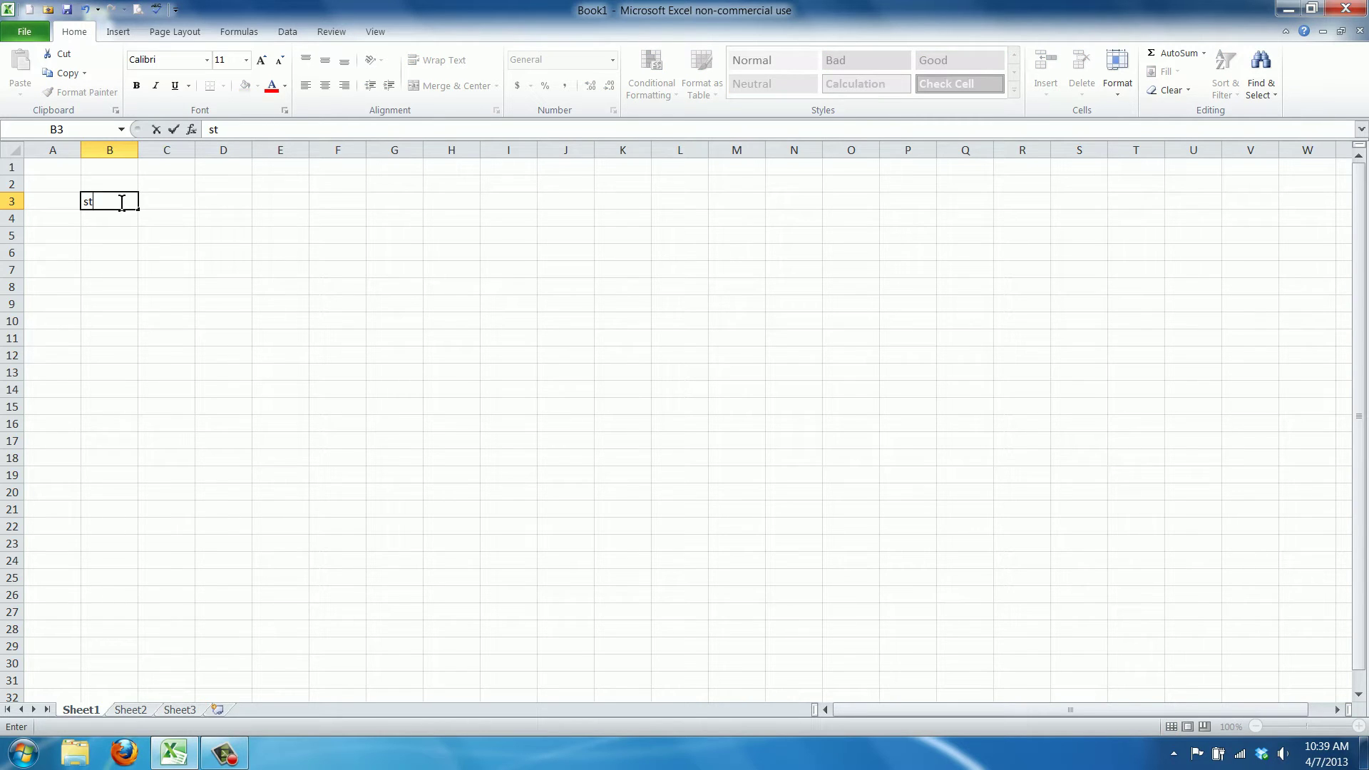
text(ep)
key(Tab)
key(Return)
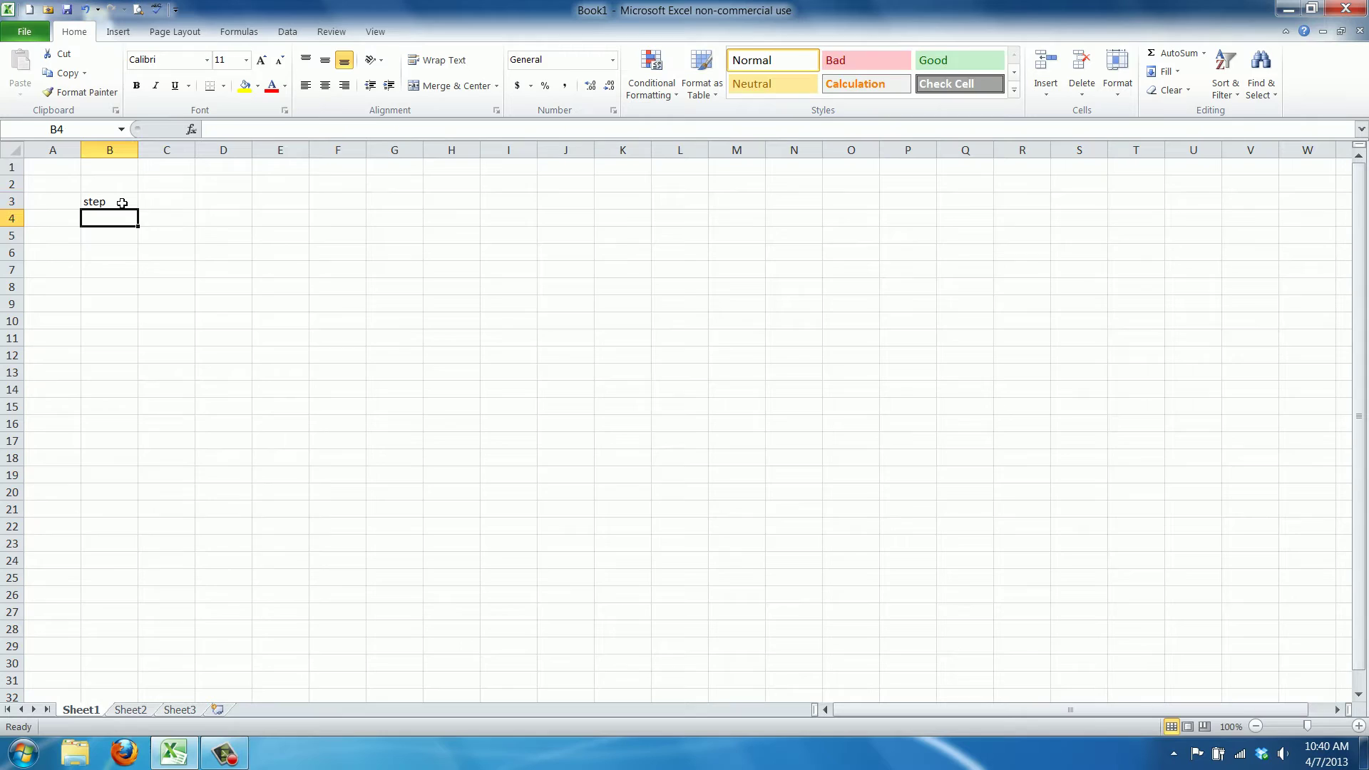
text(1)
key(Return)
text(2)
key(Return)
text(3)
key(Return)
text(4)
key(Return)
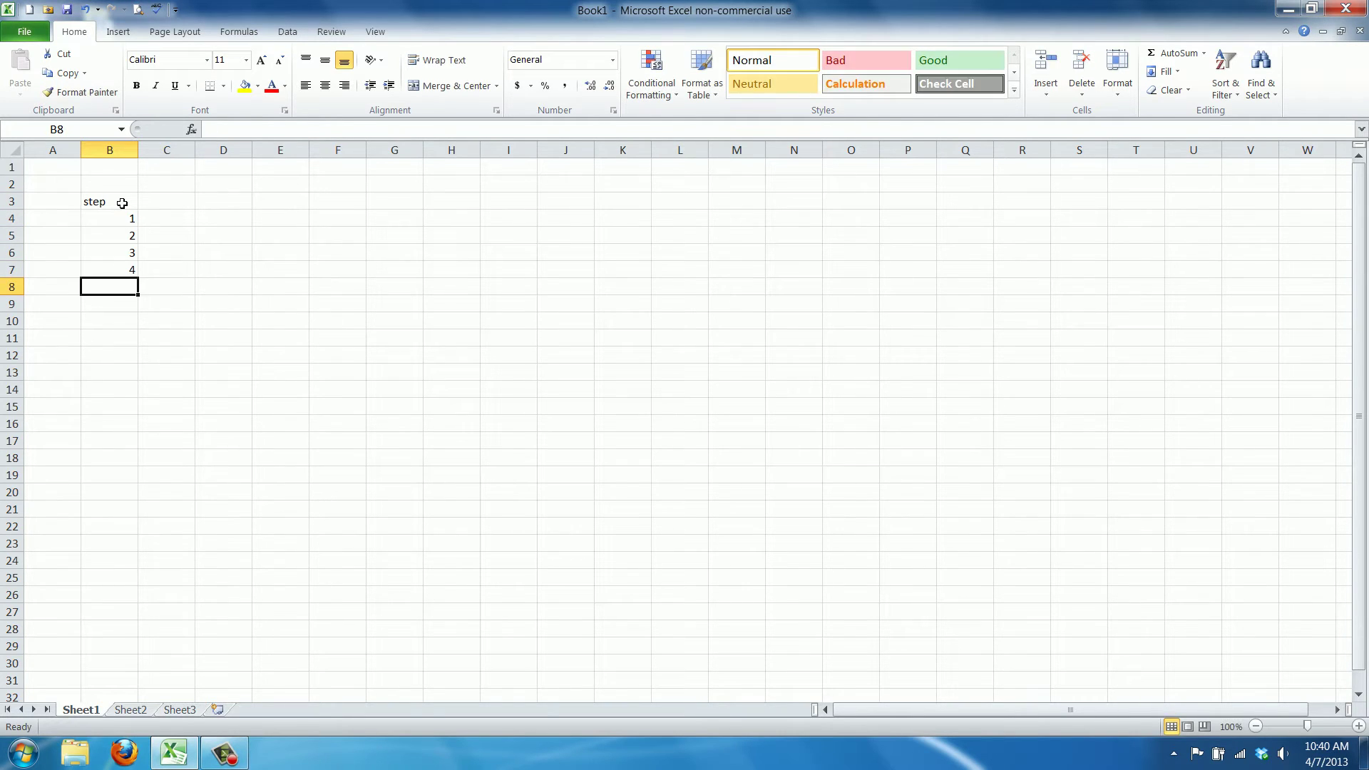
text(5)
key(Up)
key(Up)
key(Up)
key(Up)
key(Up)
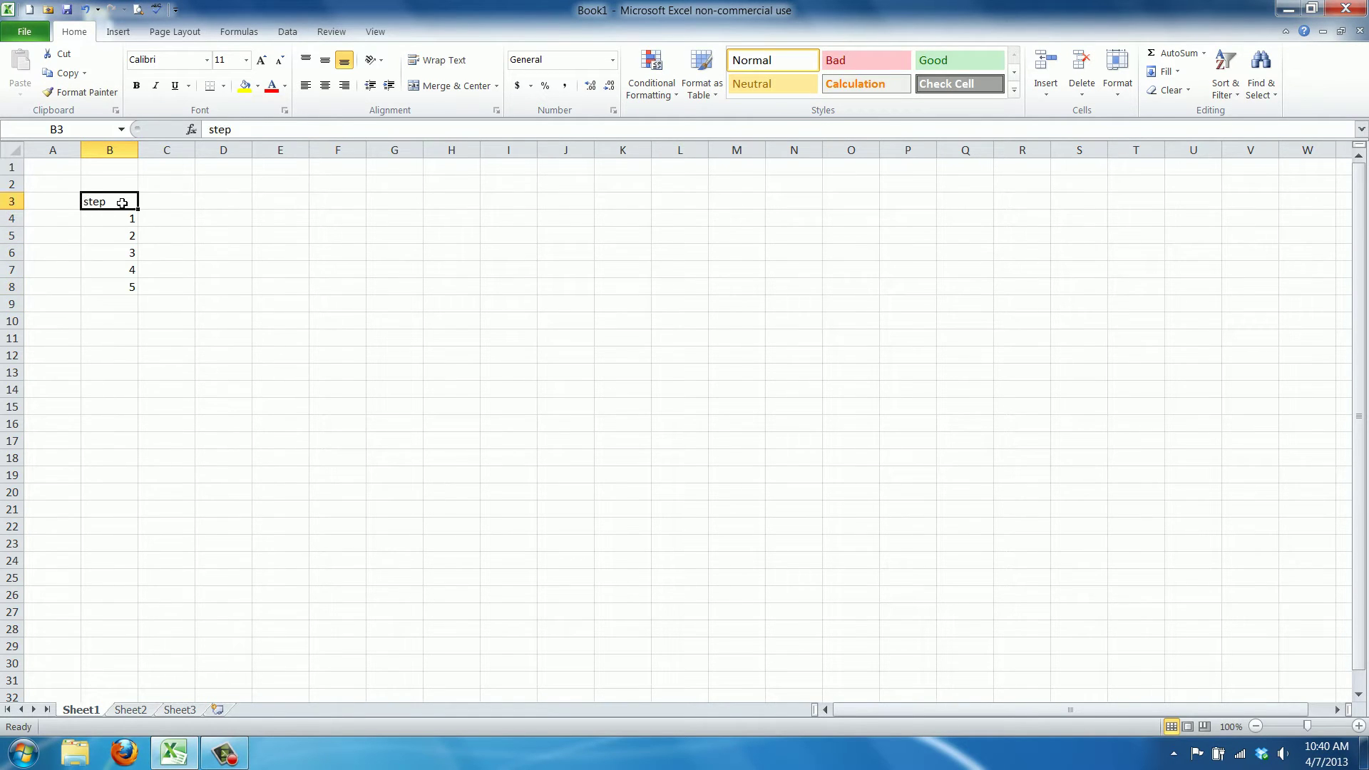
Label the columns 'step no' in B3 and 'step name' in C3
text(step no)
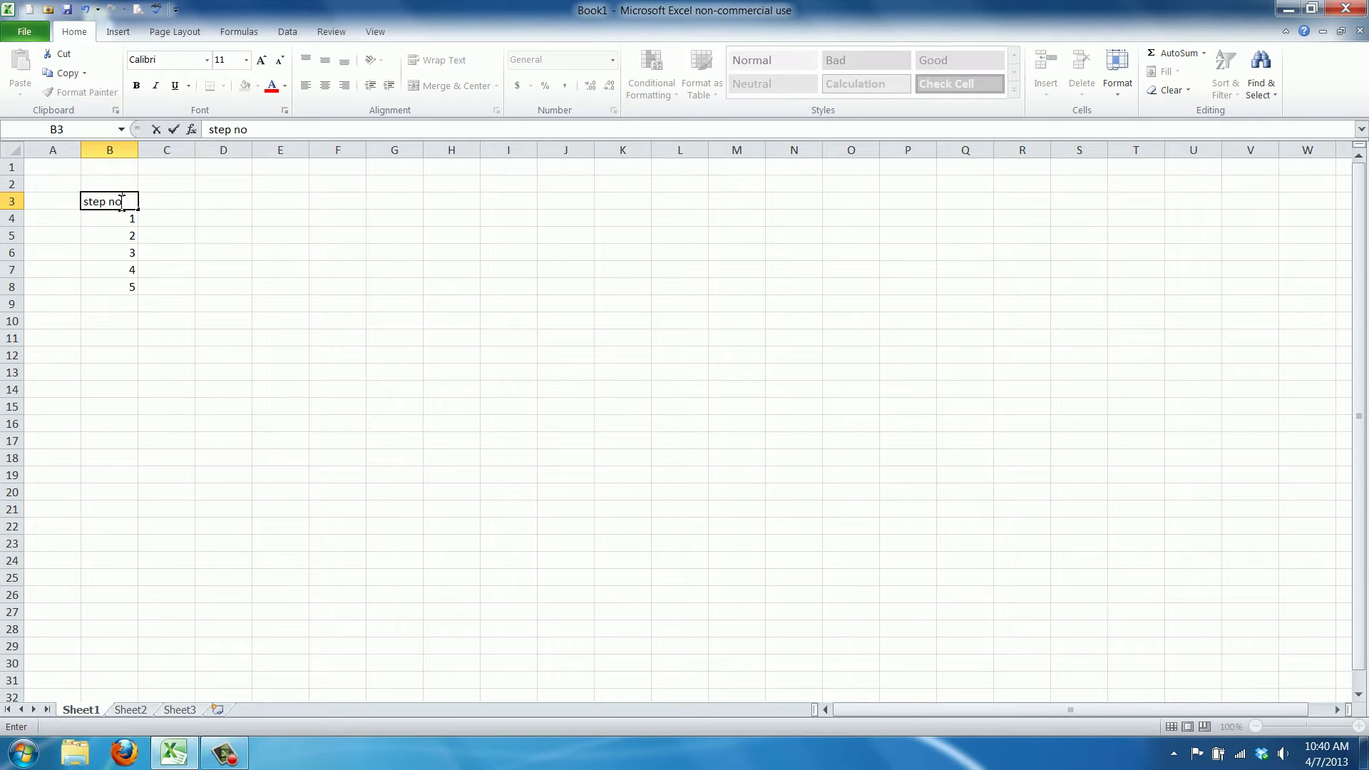
key(Tab)
text(step nam)
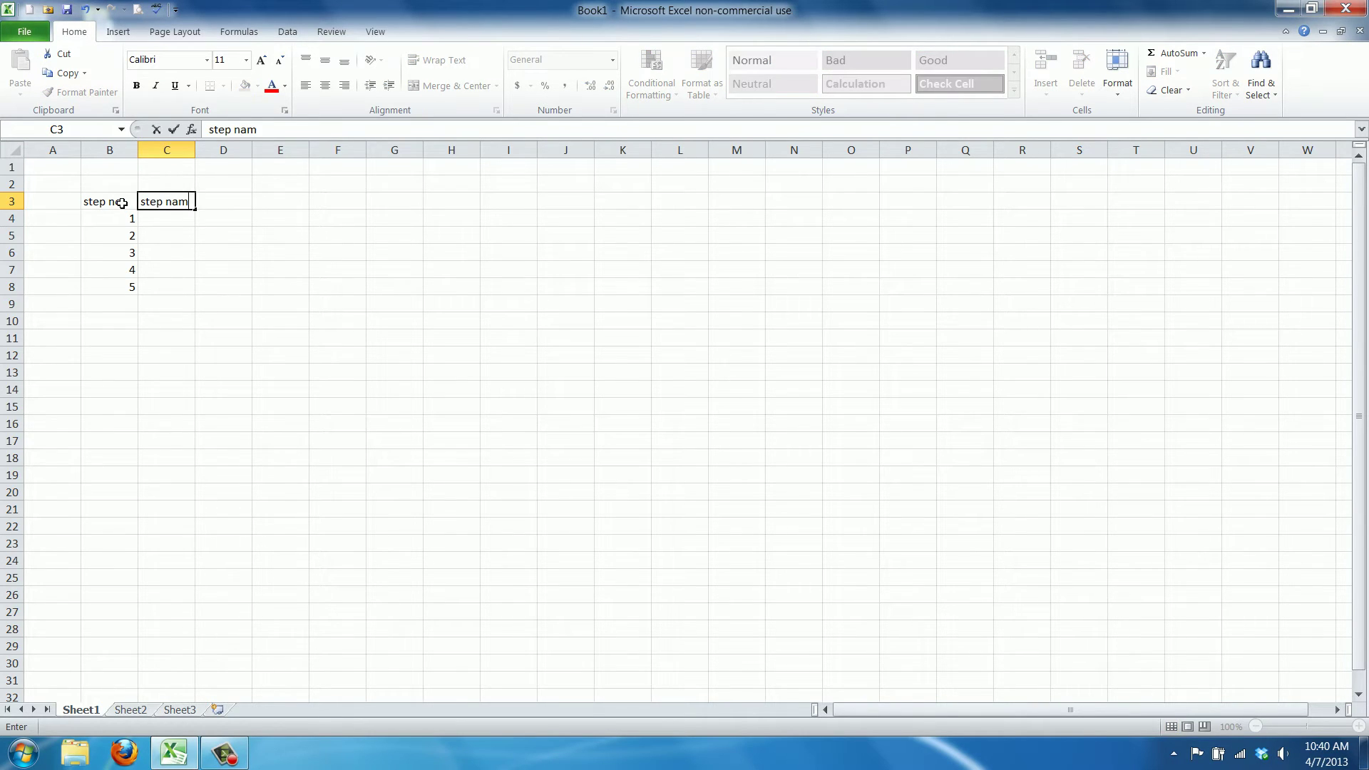
text(e)
key(Return)
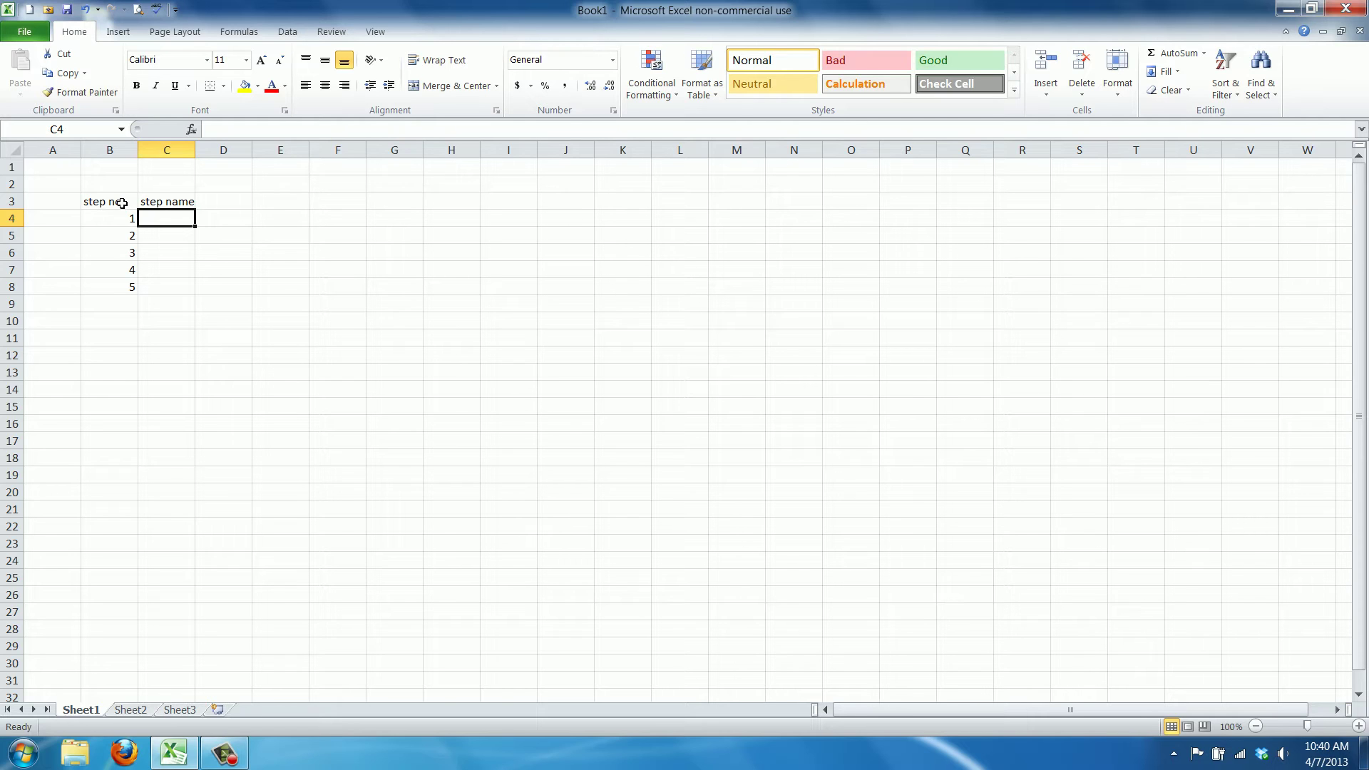
Enter the step names building permission, foundation, walls, roof, and electricity and plumbing in C4:C8
text(building perm)
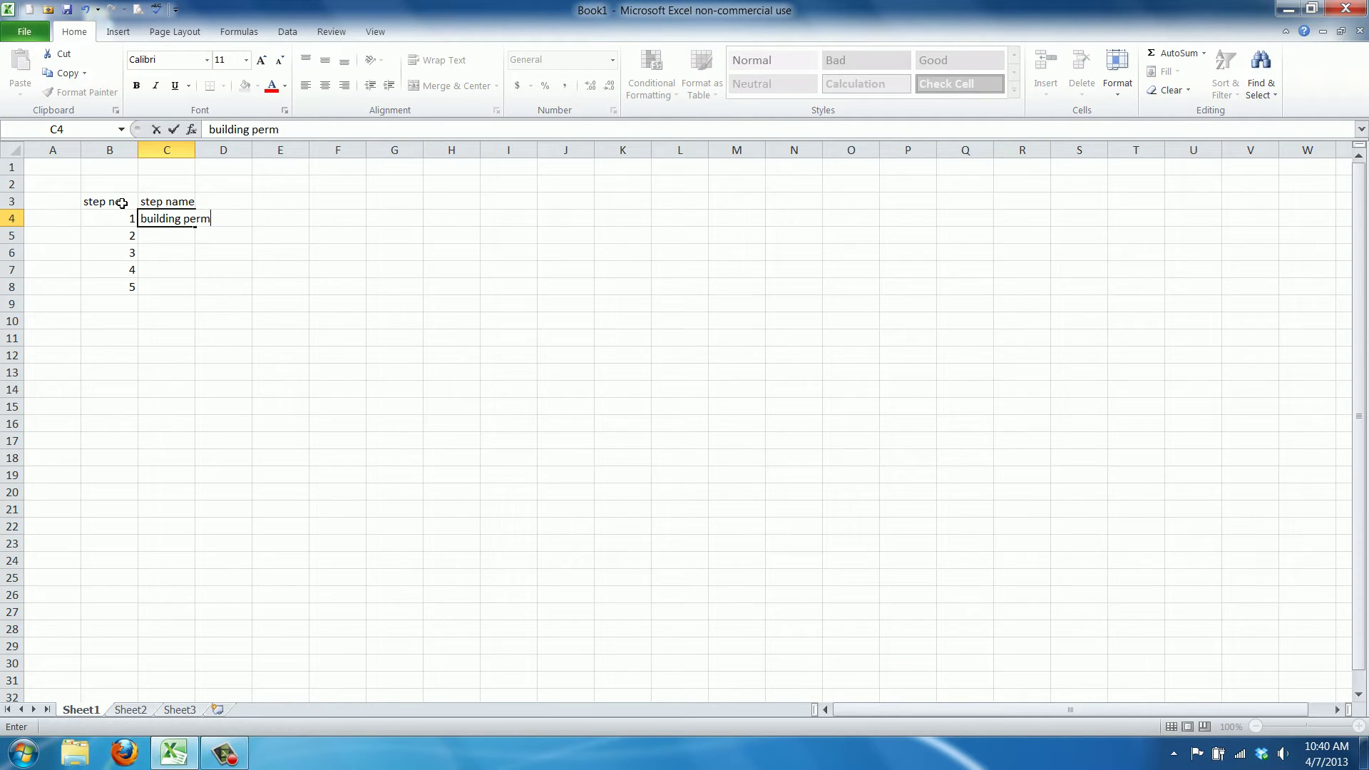
text(ission)
key(Return)
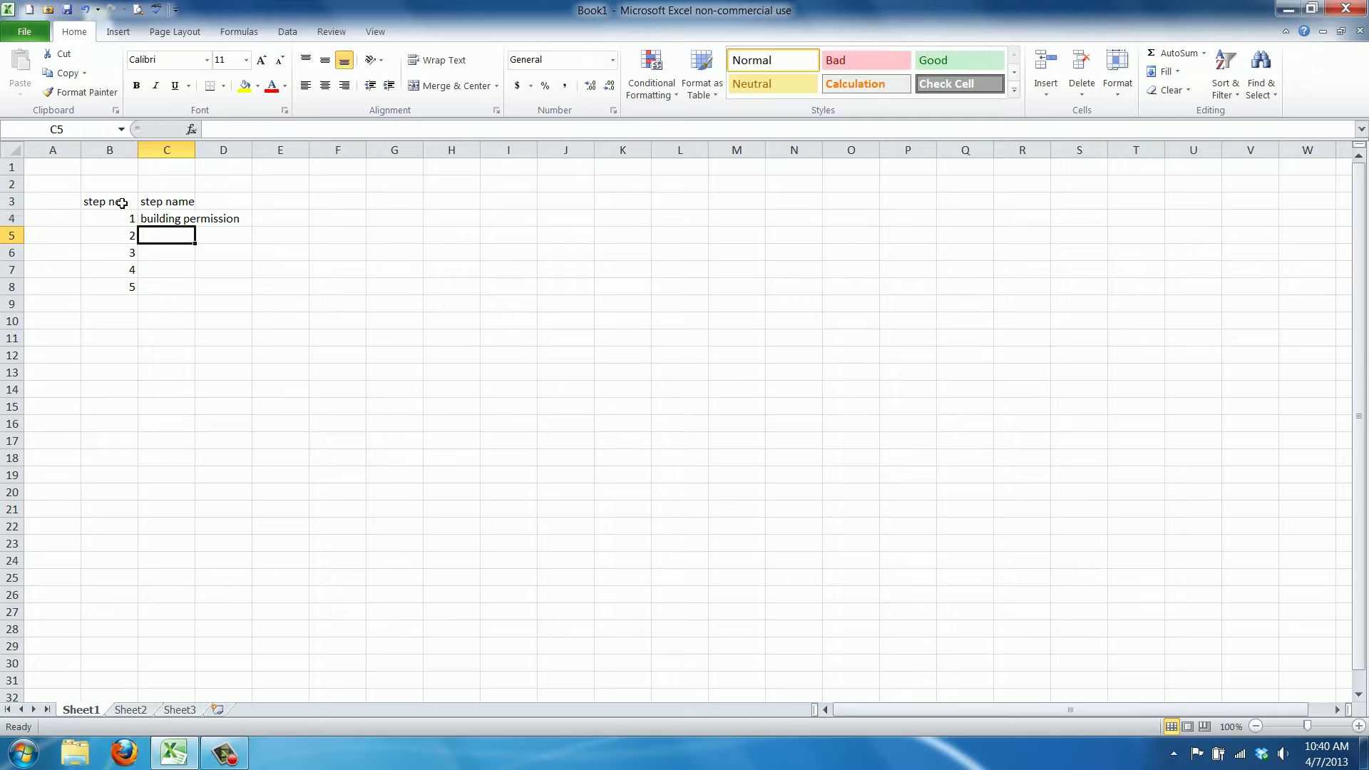
text(foundation)
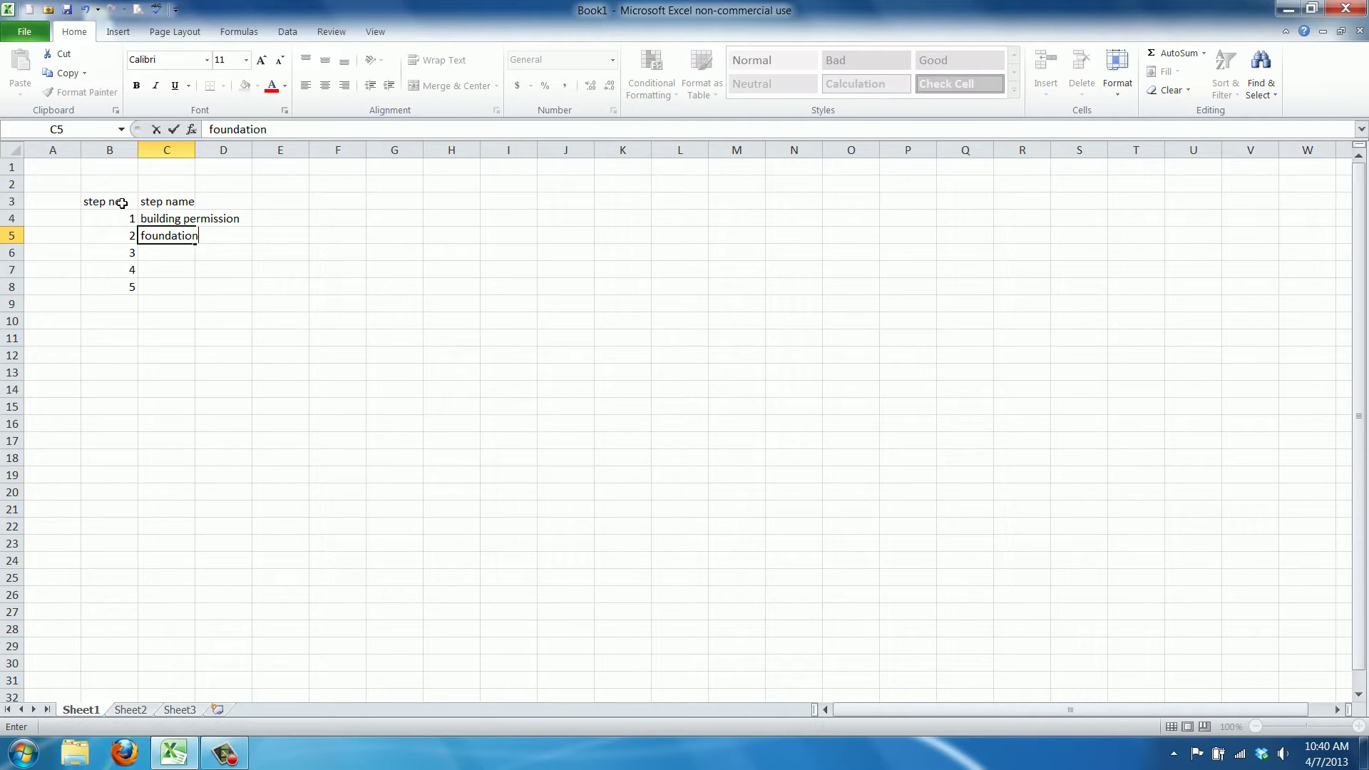
key(Return)
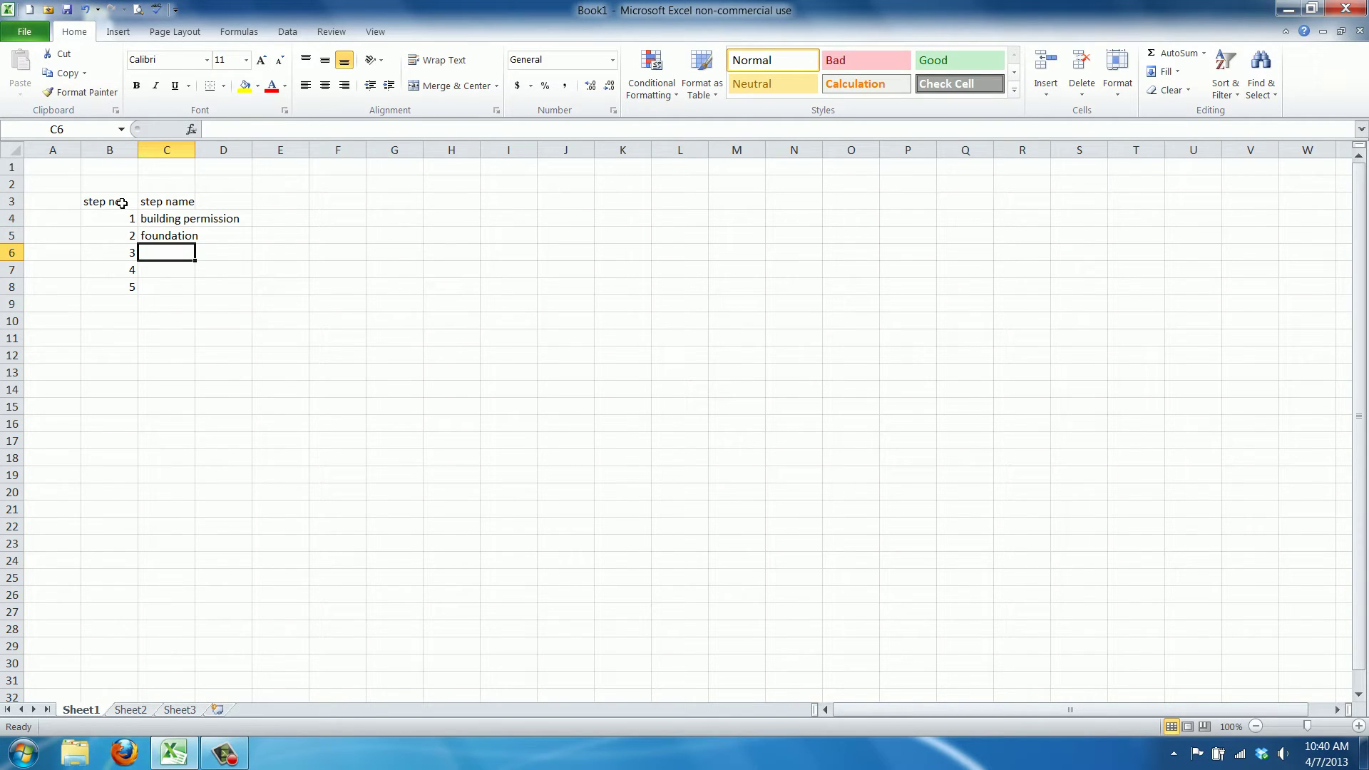
text(walls)
key(Return)
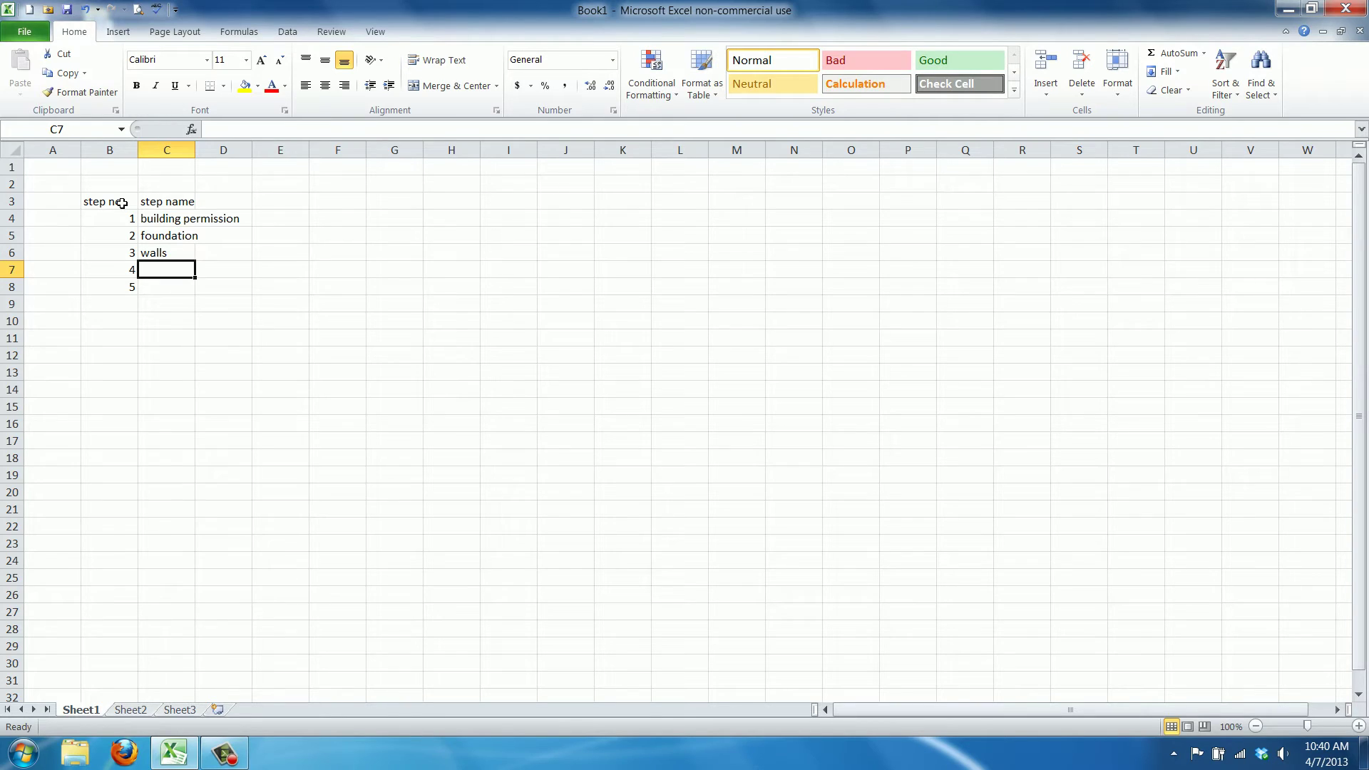
text(roof)
key(Return)
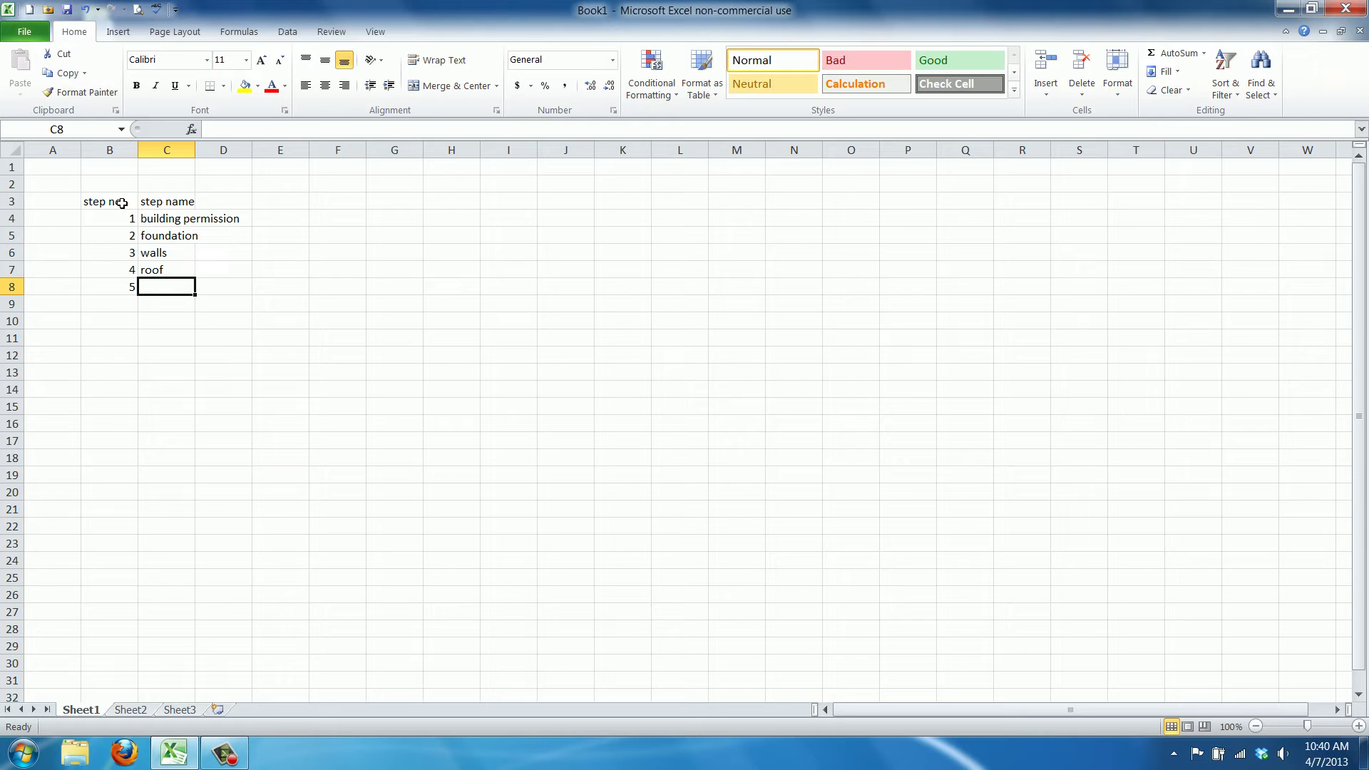
text(elecr)
text(rici)
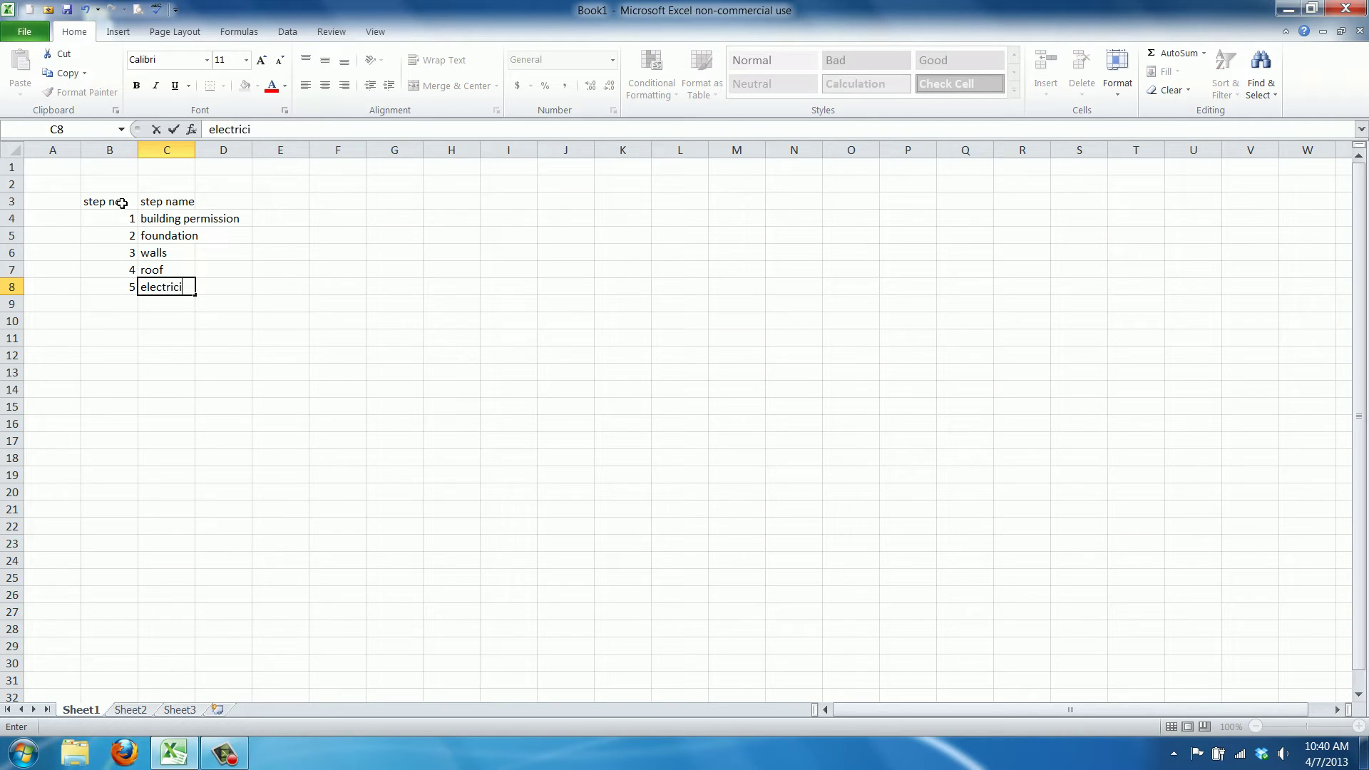
text(ty and plumbing)
key(Return)
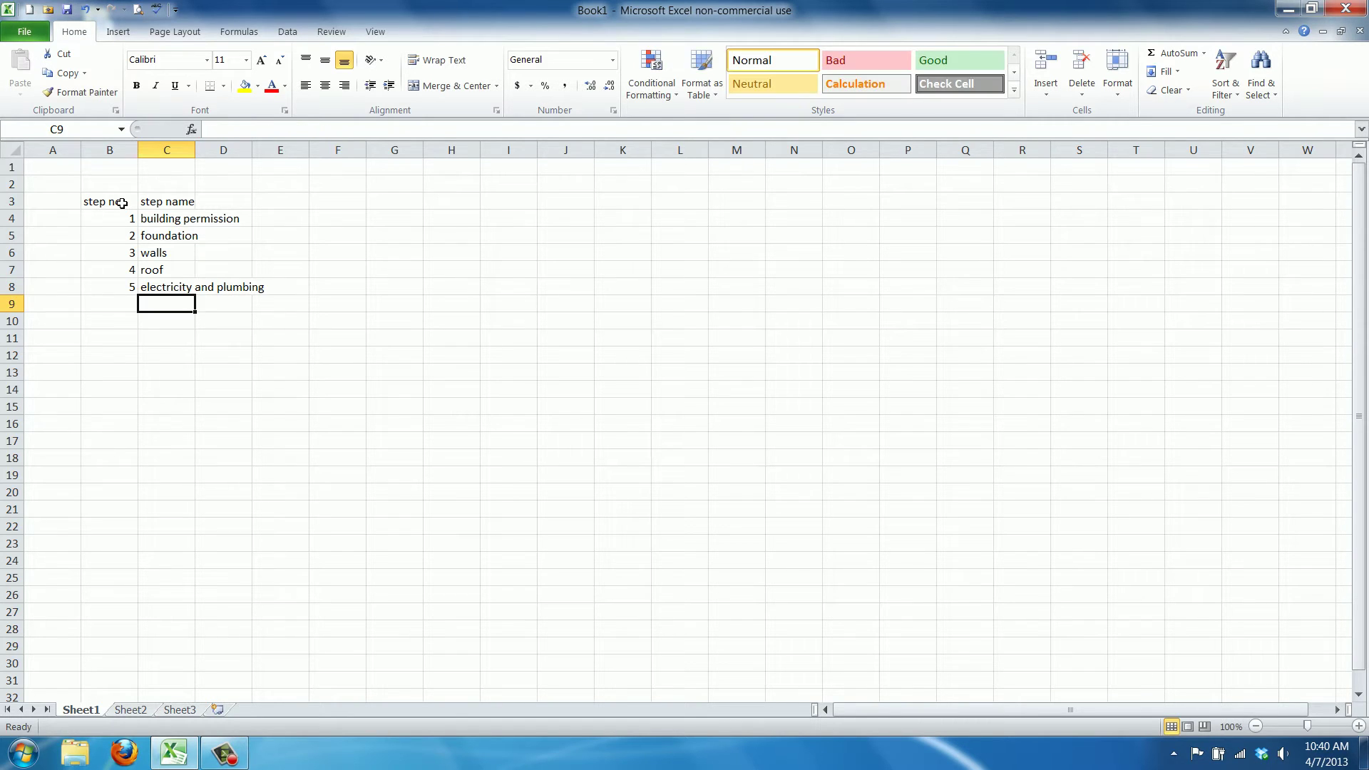
Fit column C to the step names, head D3 'start date' and enter 1/1/2013 in D4
double_click(194, 150)
click(289, 203)
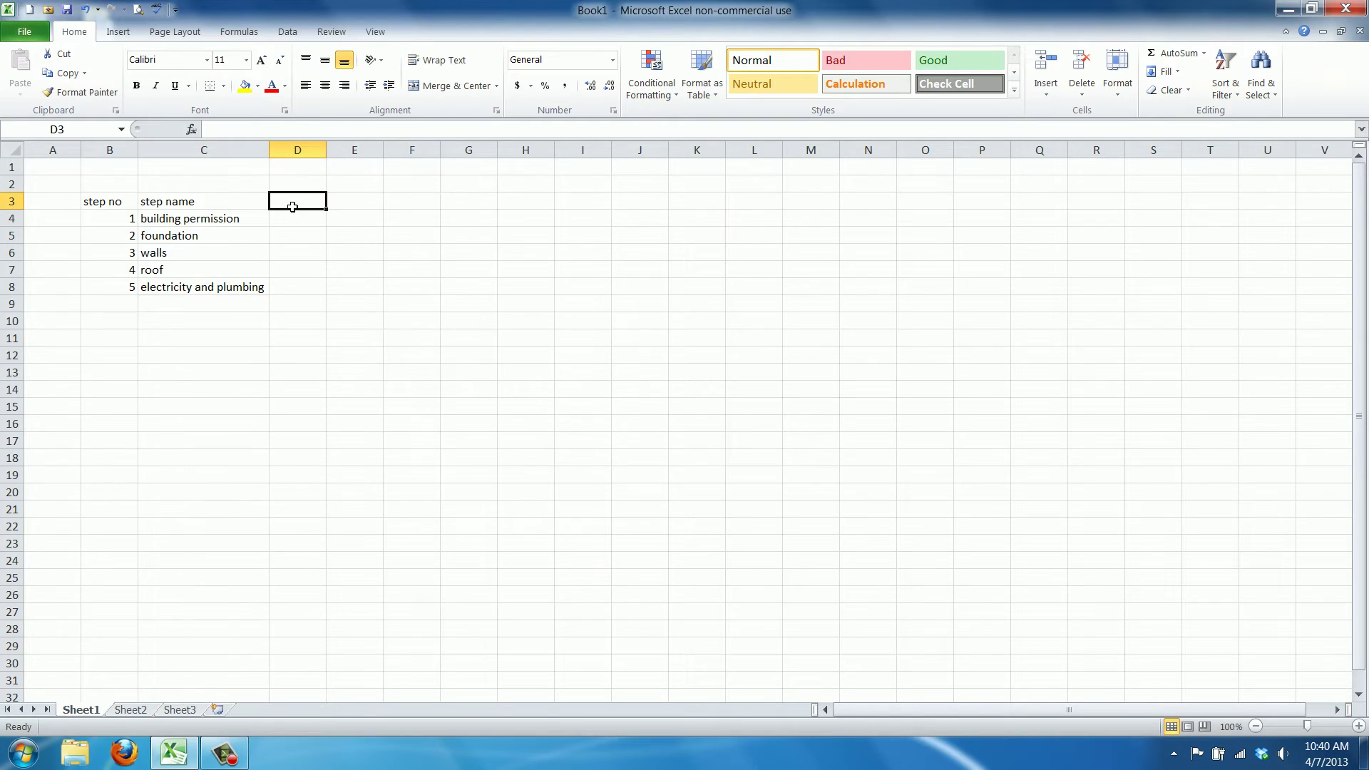
text(start)
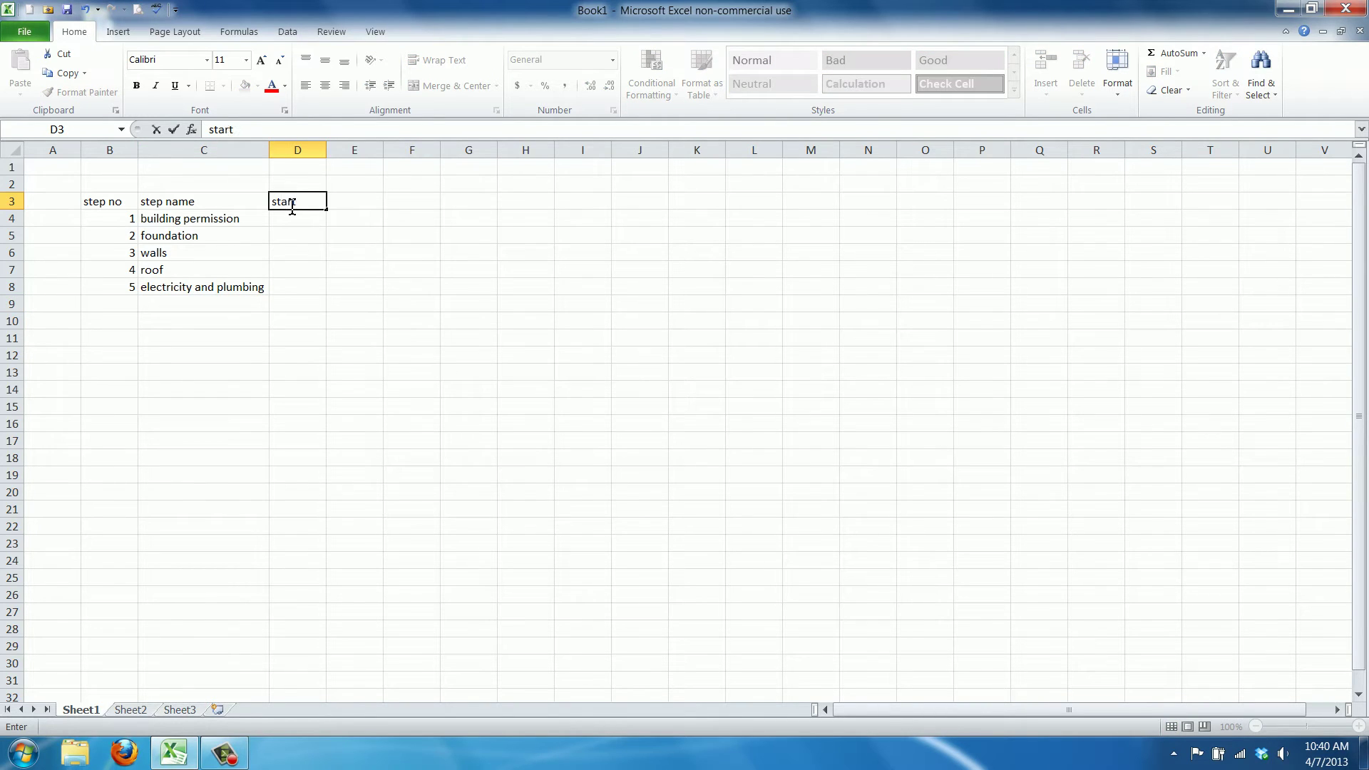
text( date)
key(Return)
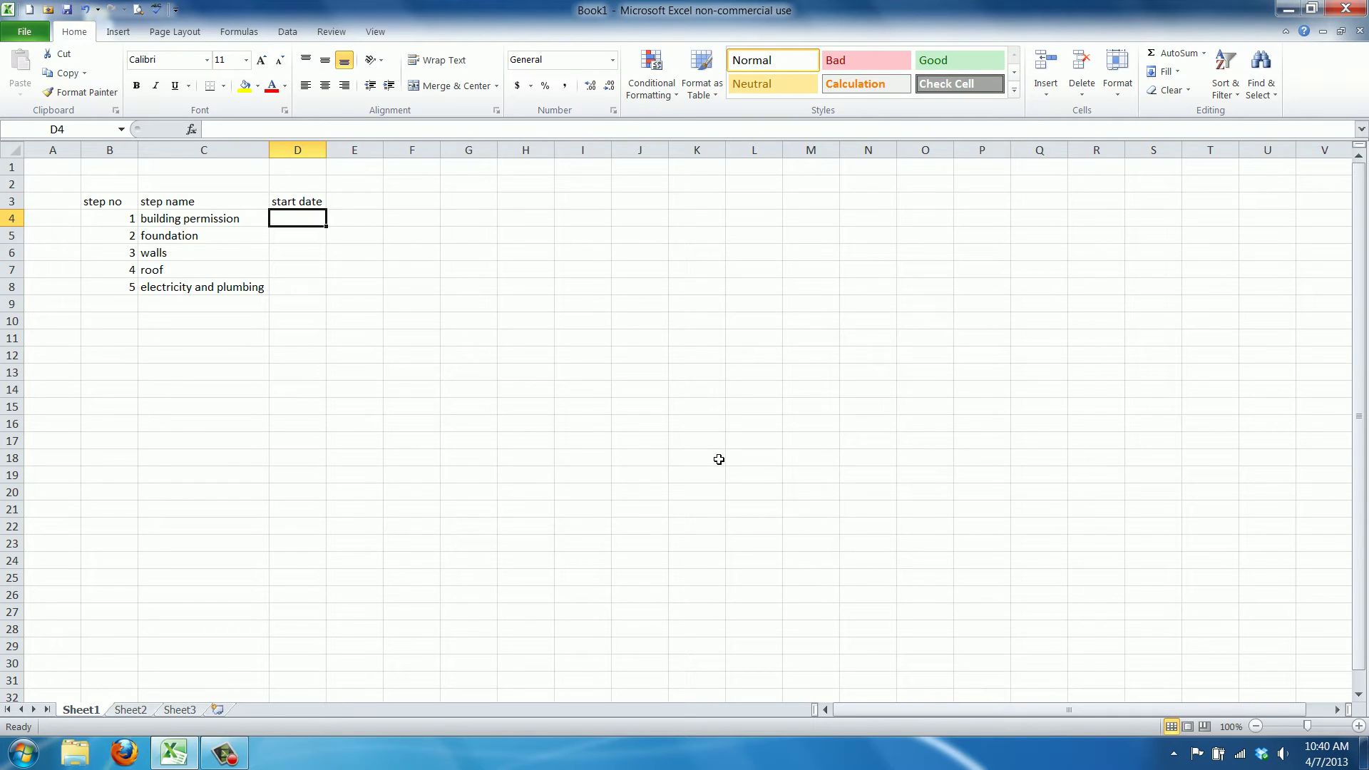
text(1/1)
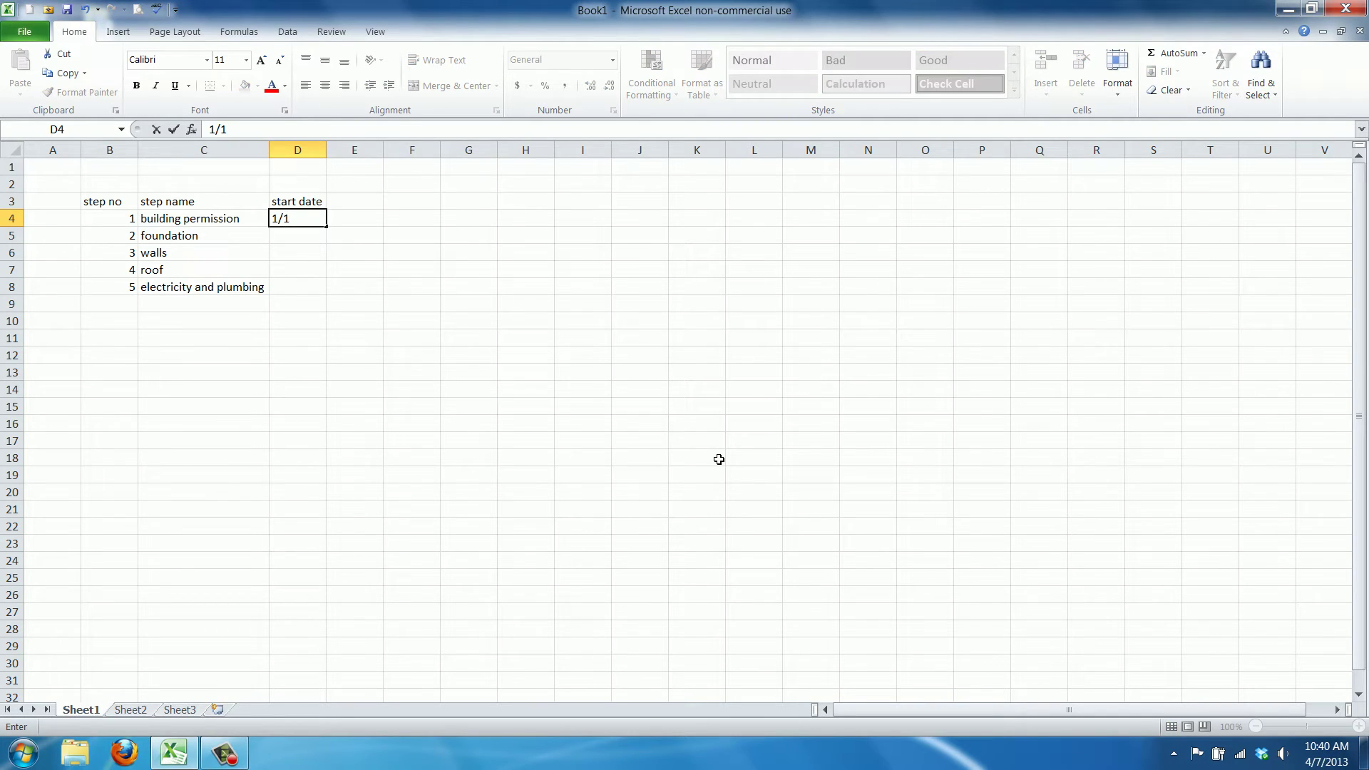
text(/2013)
key(Return)
Head E3 'duration (days)' and widen column E to fit it
key(Up)
key(Up)
key(Right)
text(d)
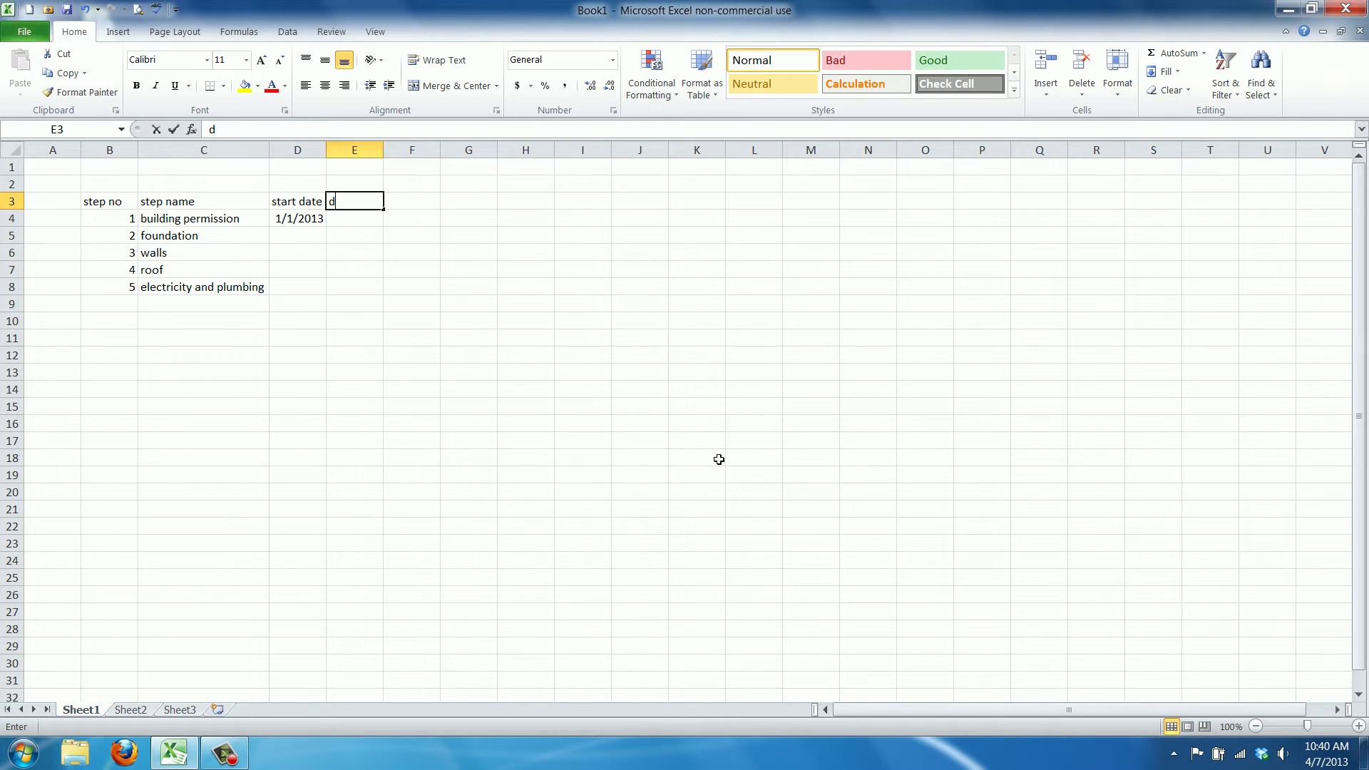
text(uration)
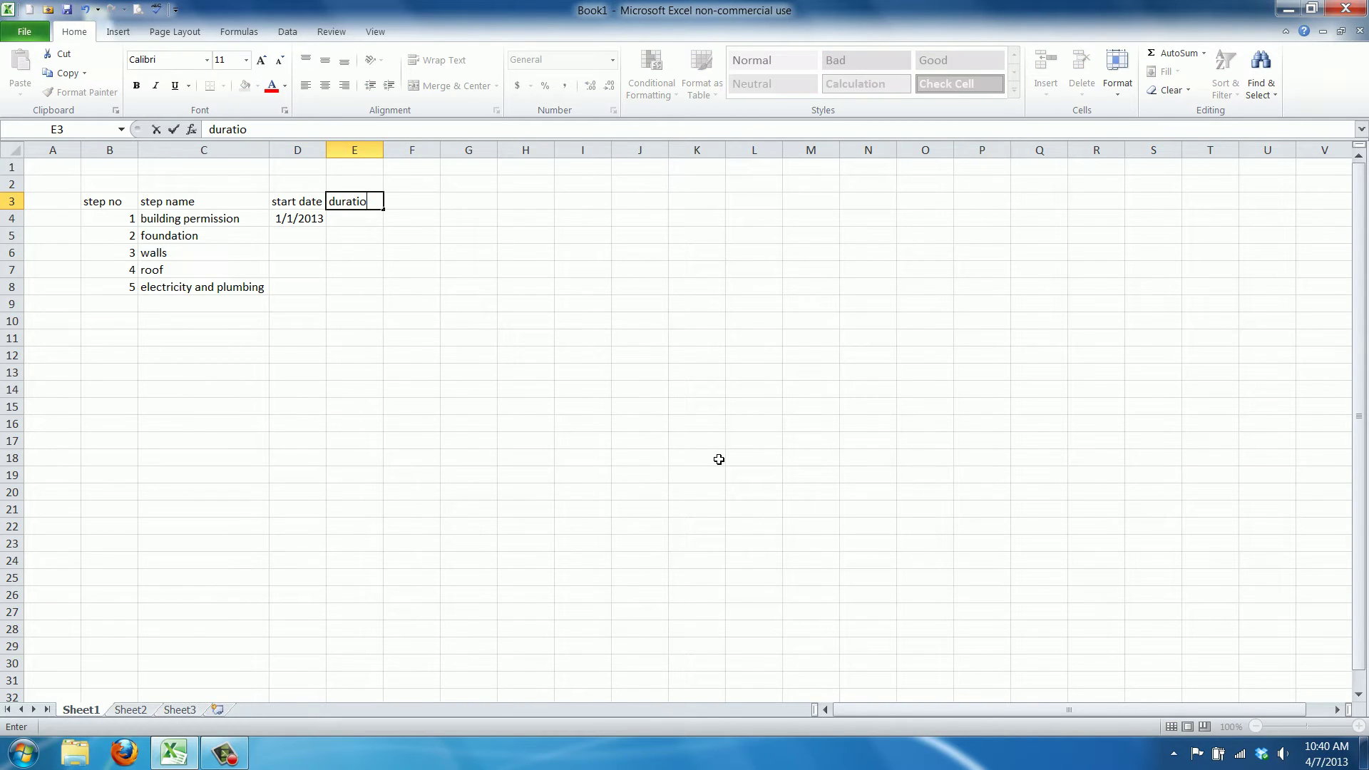
key(Return)
key(Up)
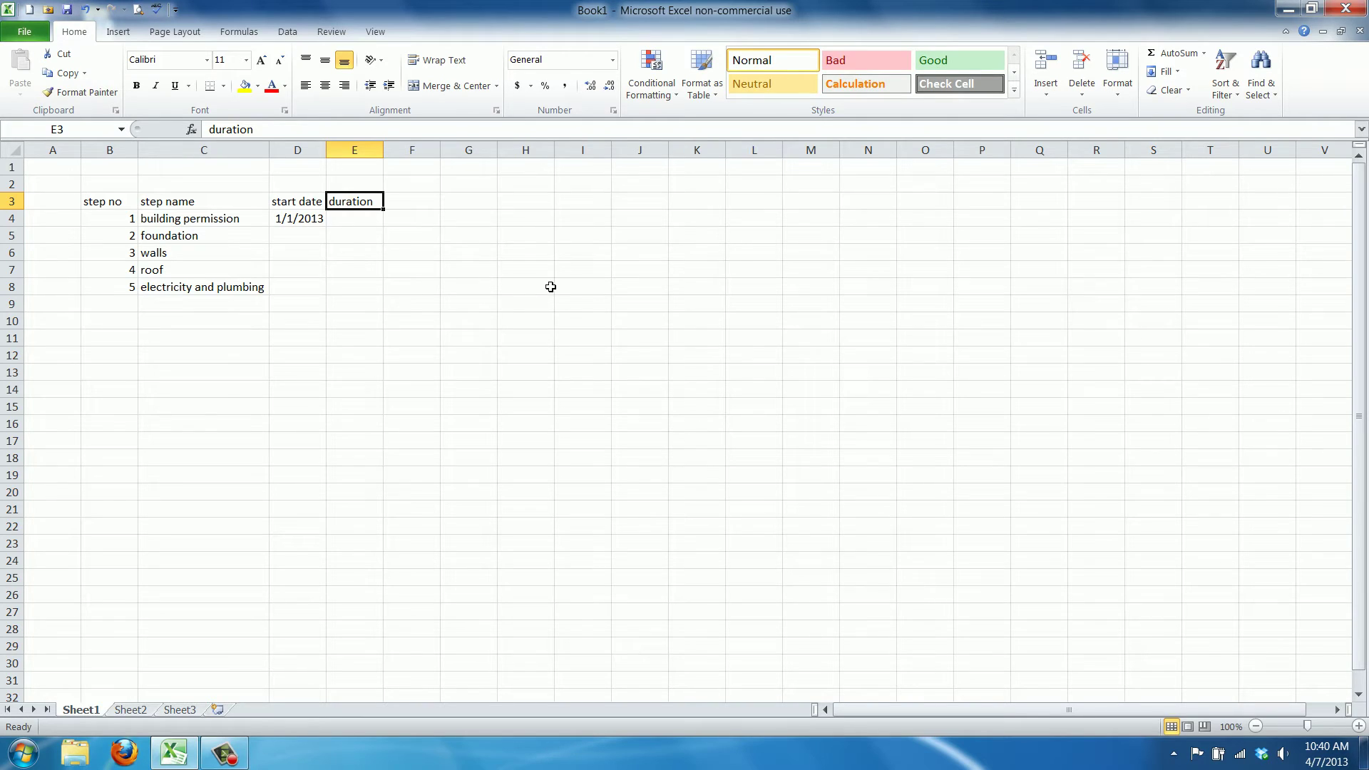
click(363, 126)
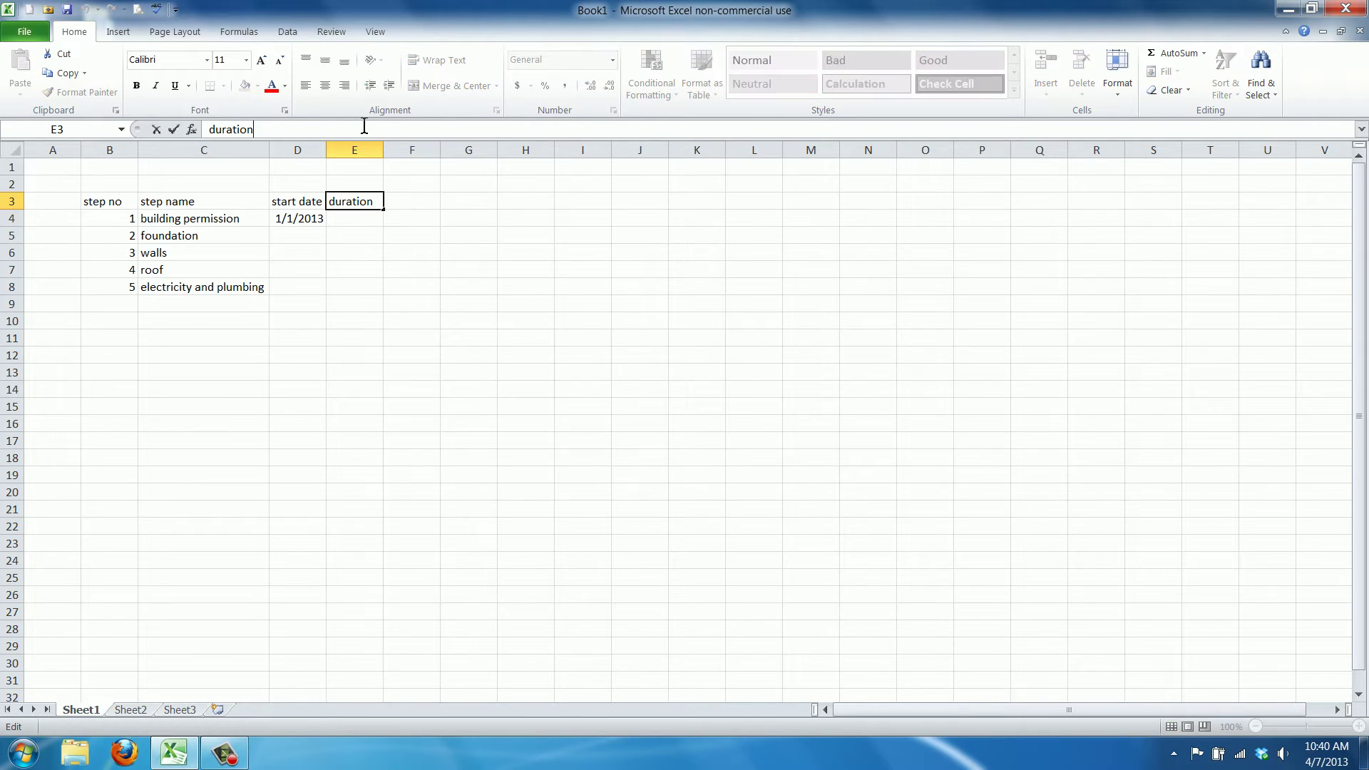
text((days))
key(Return)
key(Up)
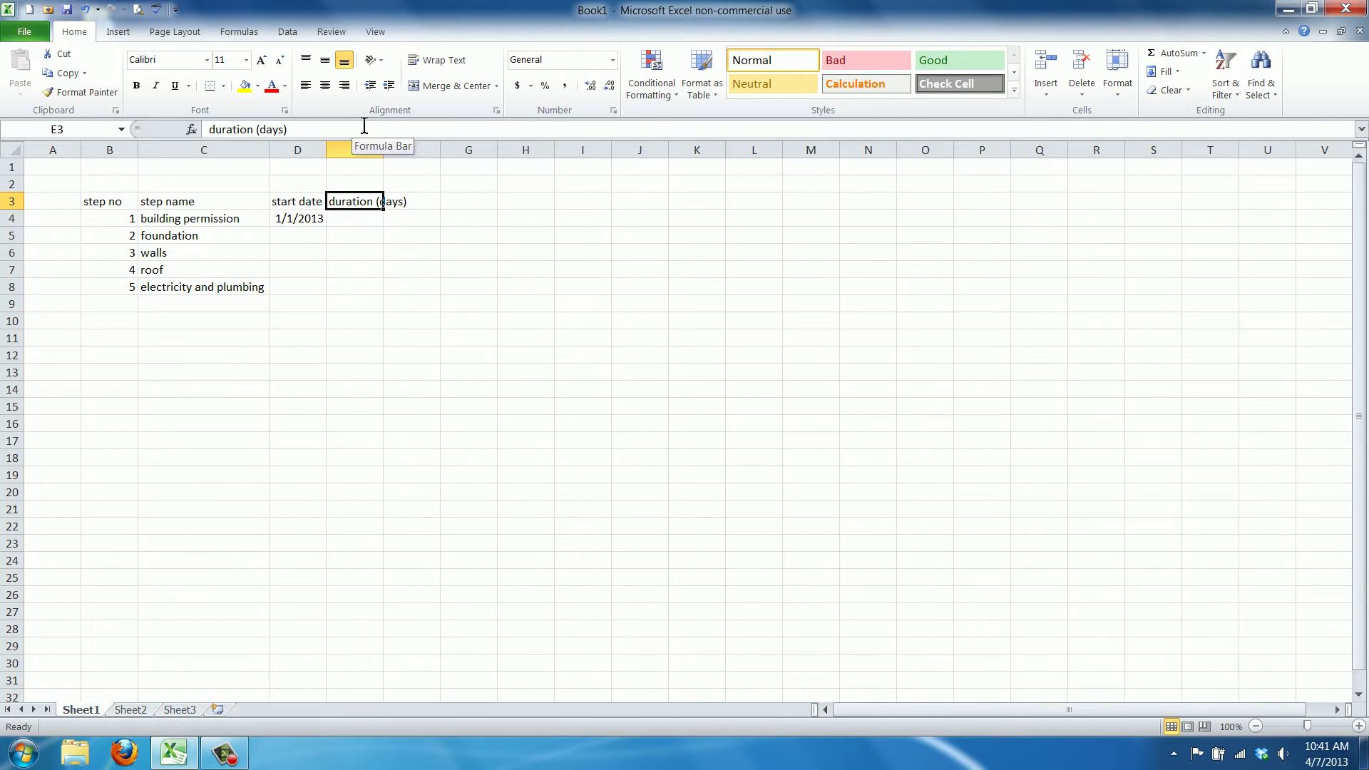
drag(383, 149, 411, 150)
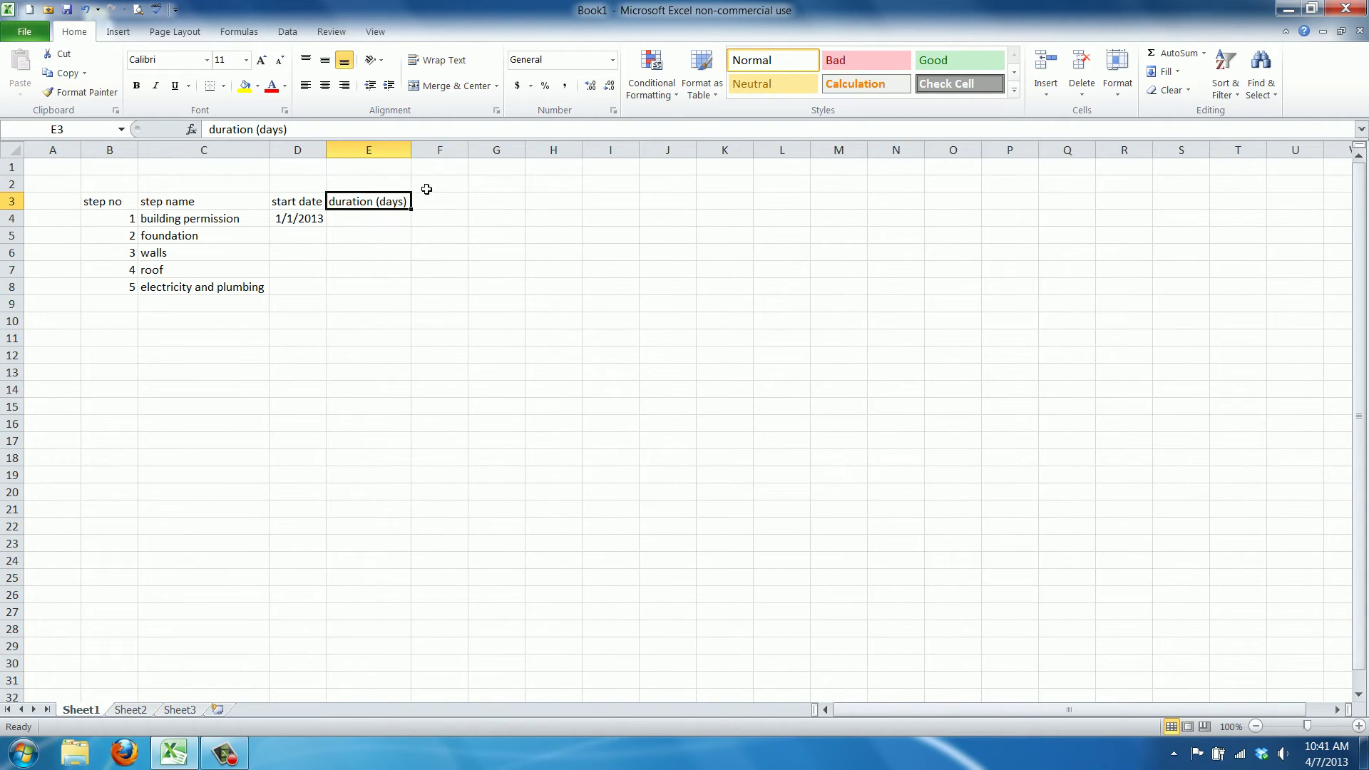
Head F3 'end date'
click(431, 202)
text(end date)
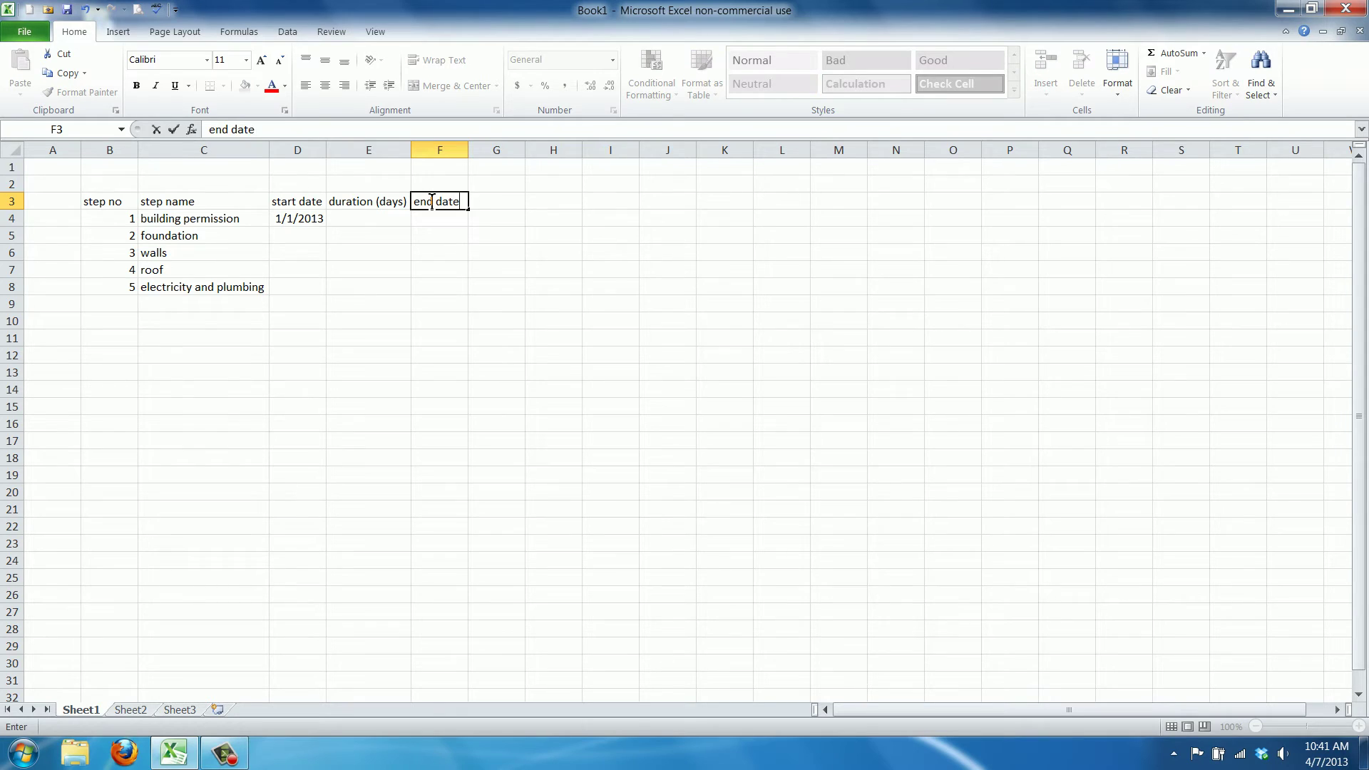
key(Return)
key(Left)
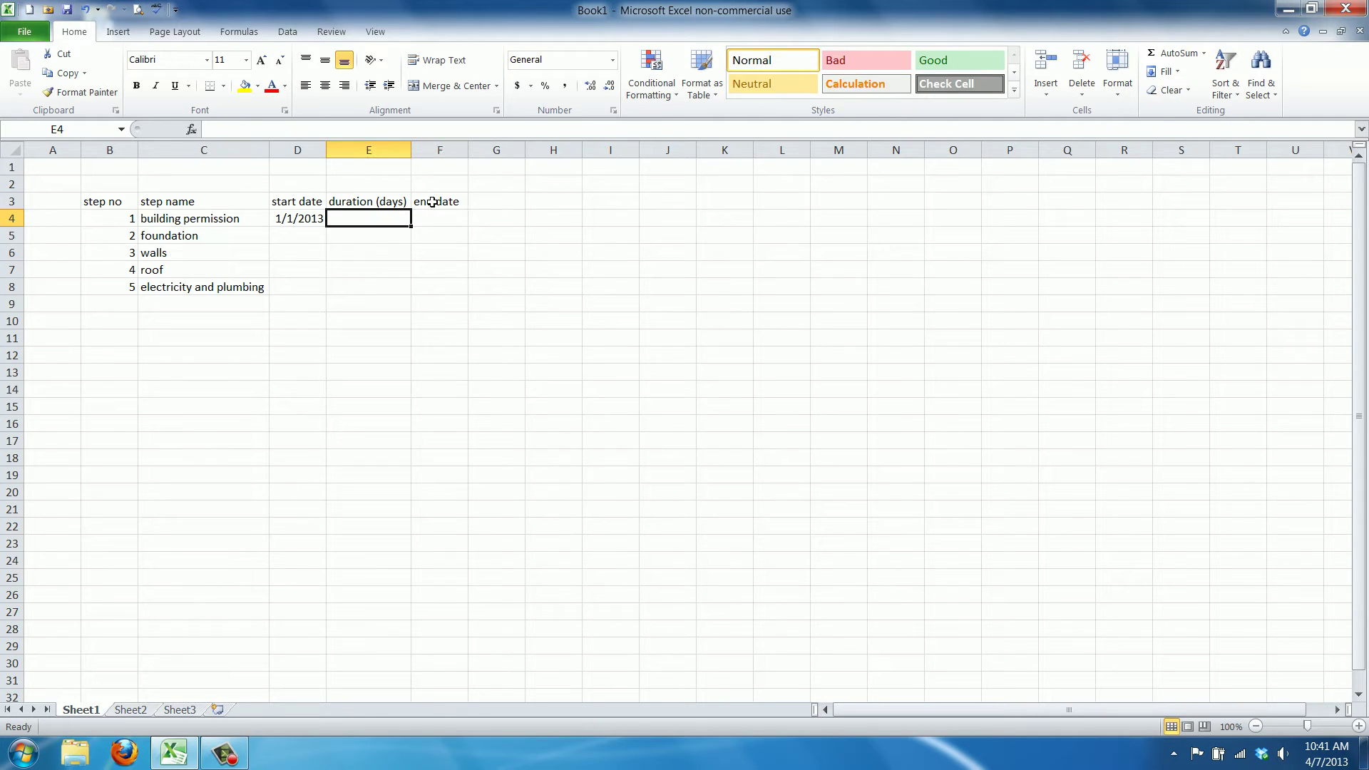
Enter a 1-day duration for building permission in E4
key(Left)
key(Right)
text(1)
key(Return)
key(Up)
key(Right)
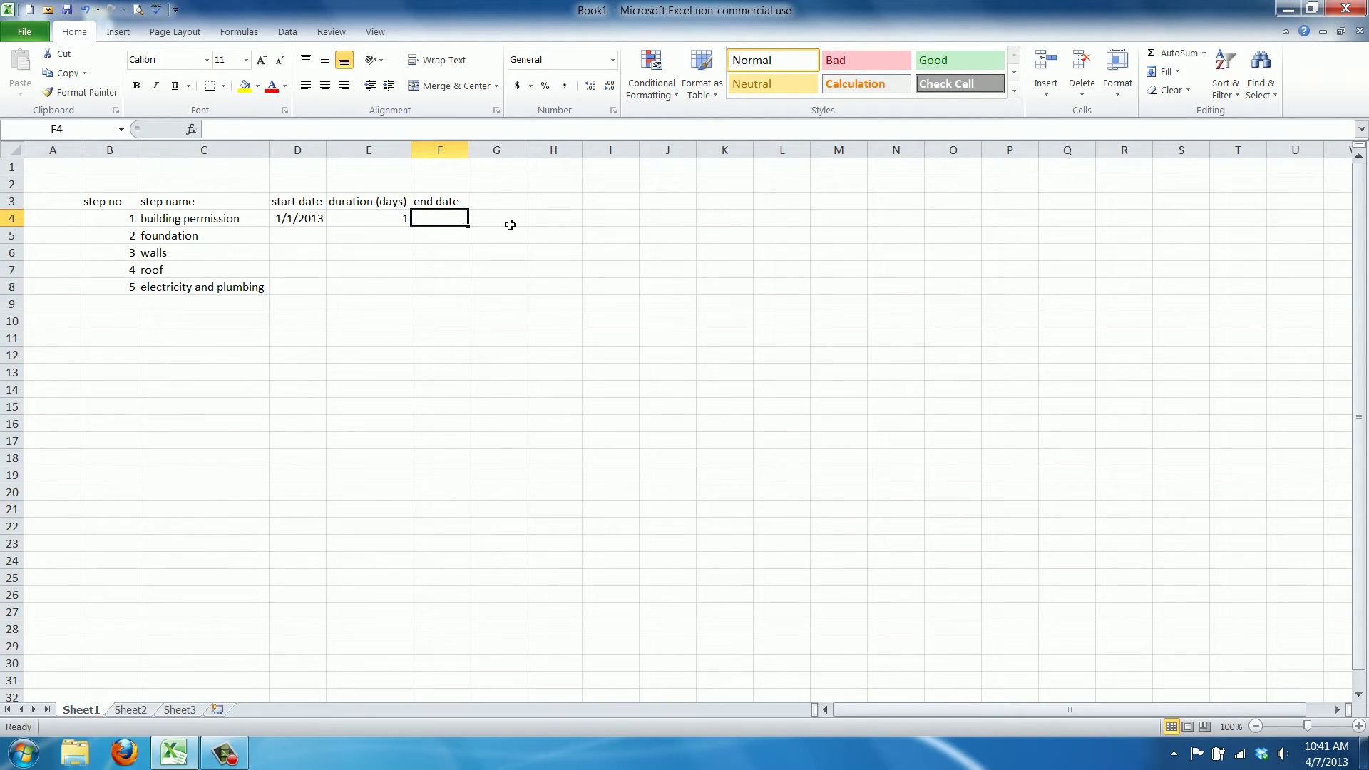
Calculate the end date in F4 with the formula =D4+E4, giving 1/2/2013
text(=)
key(Left)
key(Left)
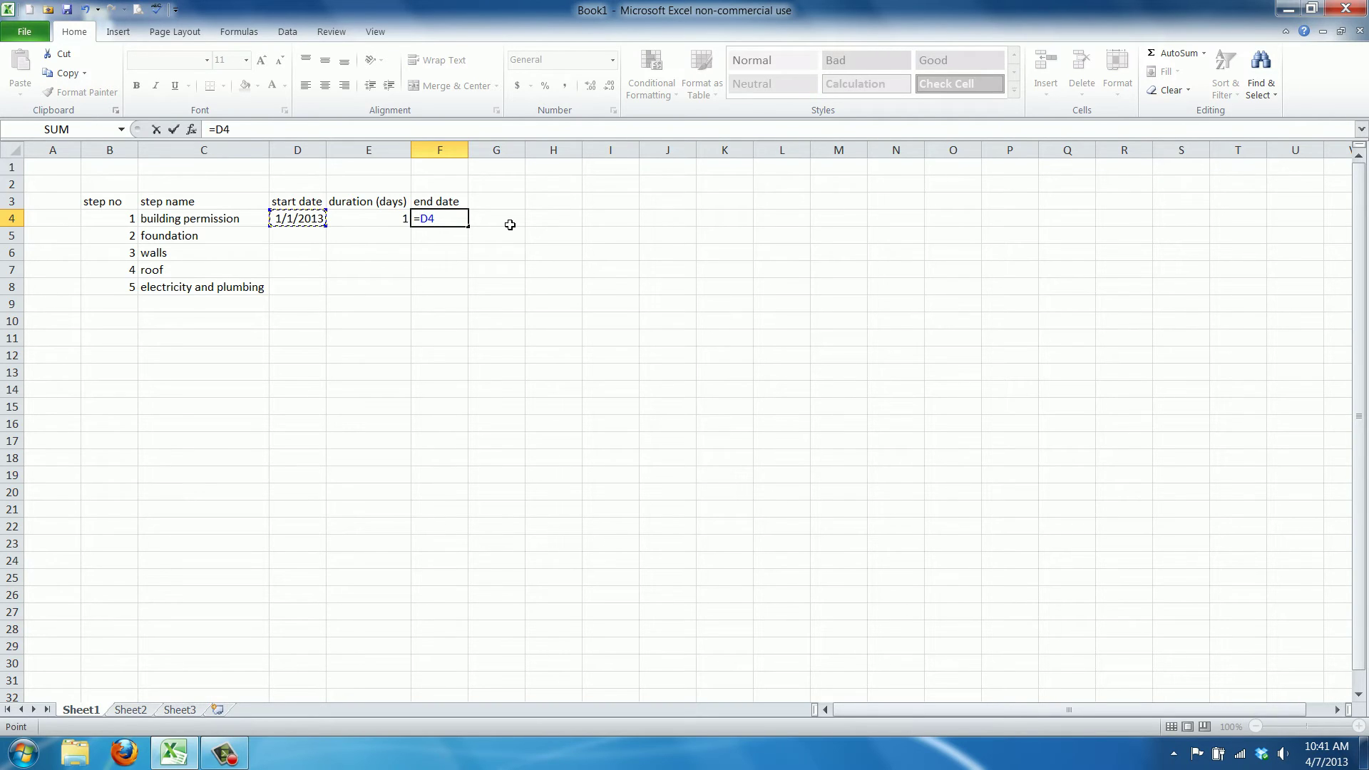
text(+)
key(Left)
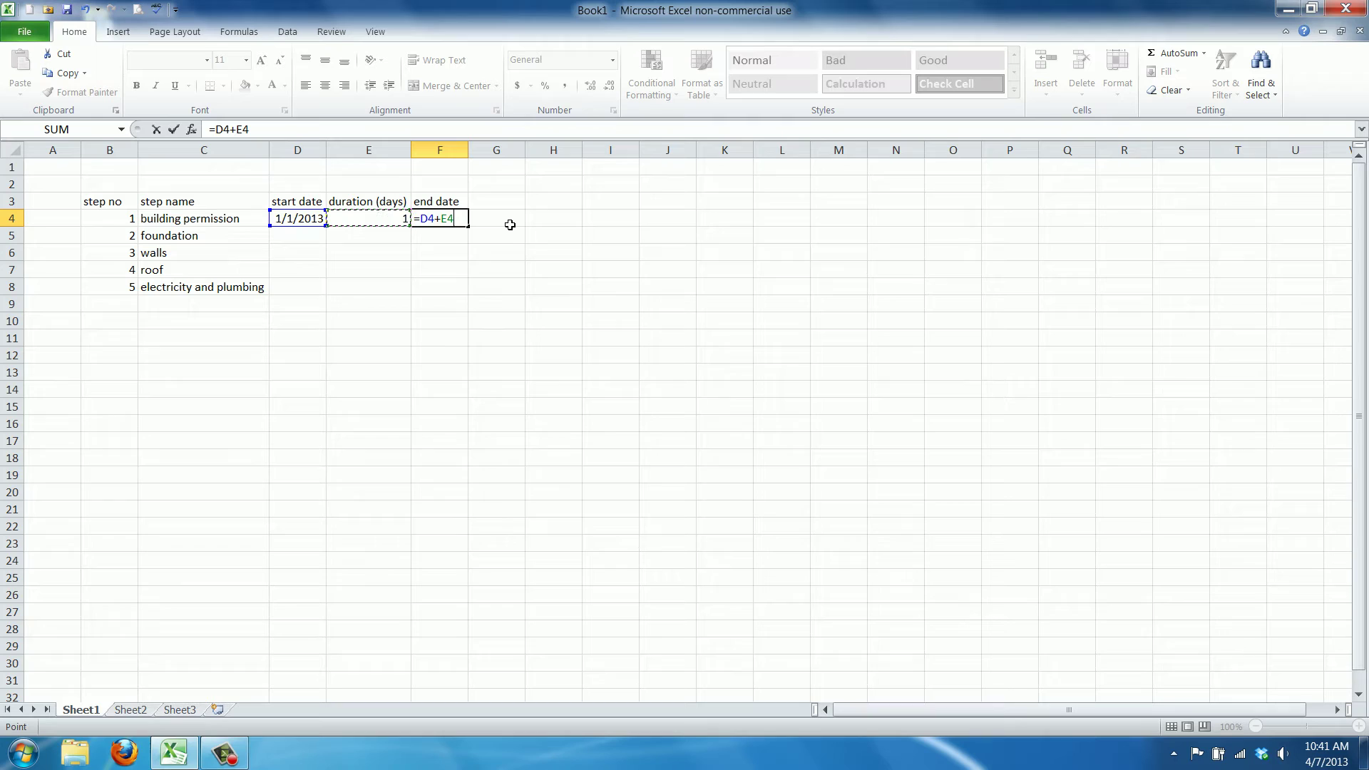
key(Return)
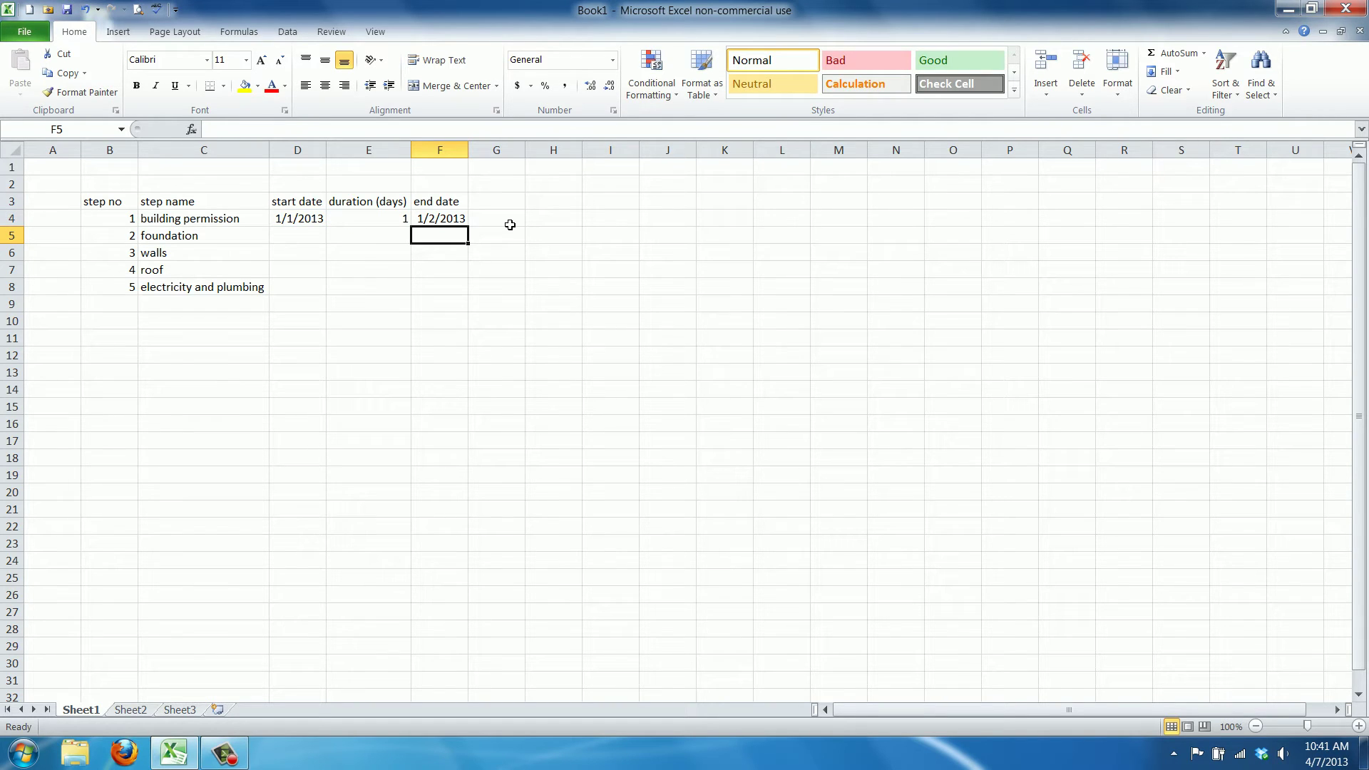
key(Up)
key(Left)
key(Right)
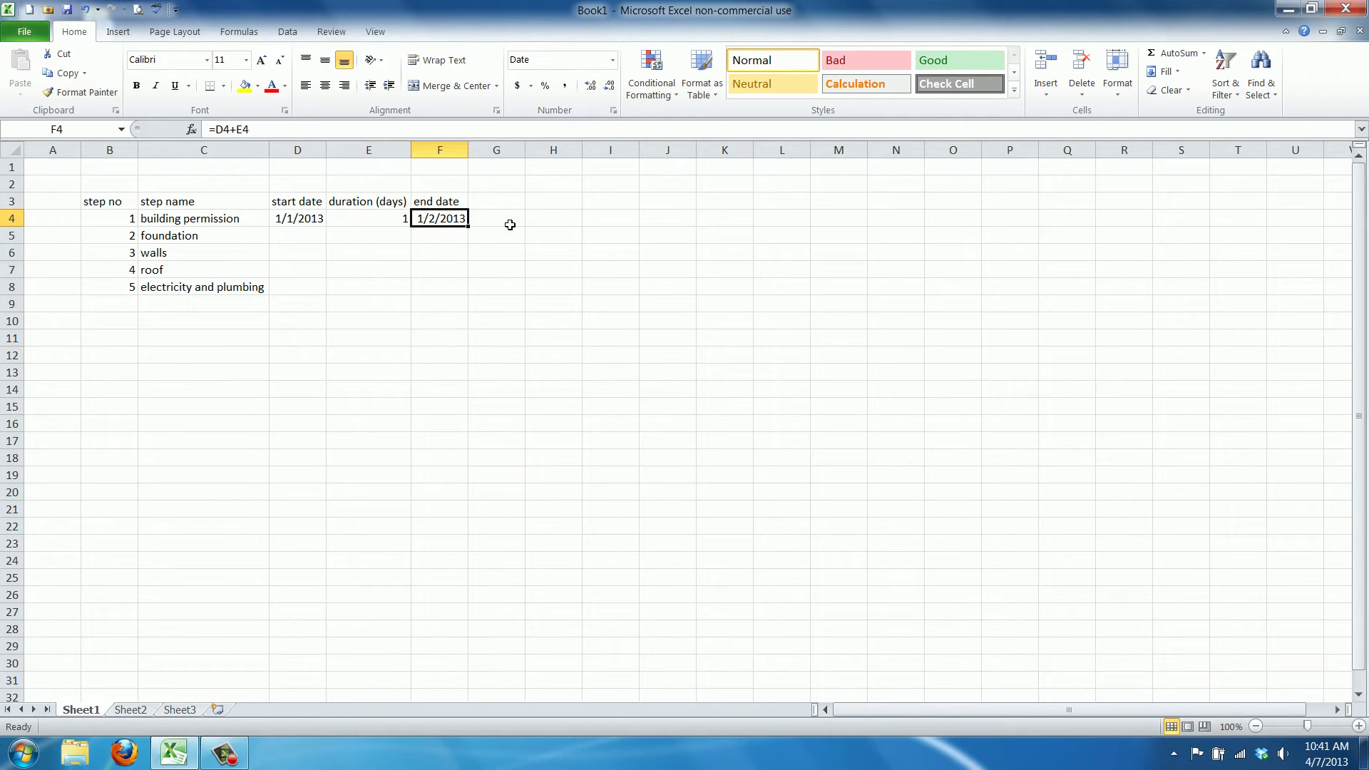
key(Left)
key(Left)
key(Right)
key(Right)
drag(457, 198, 114, 200)
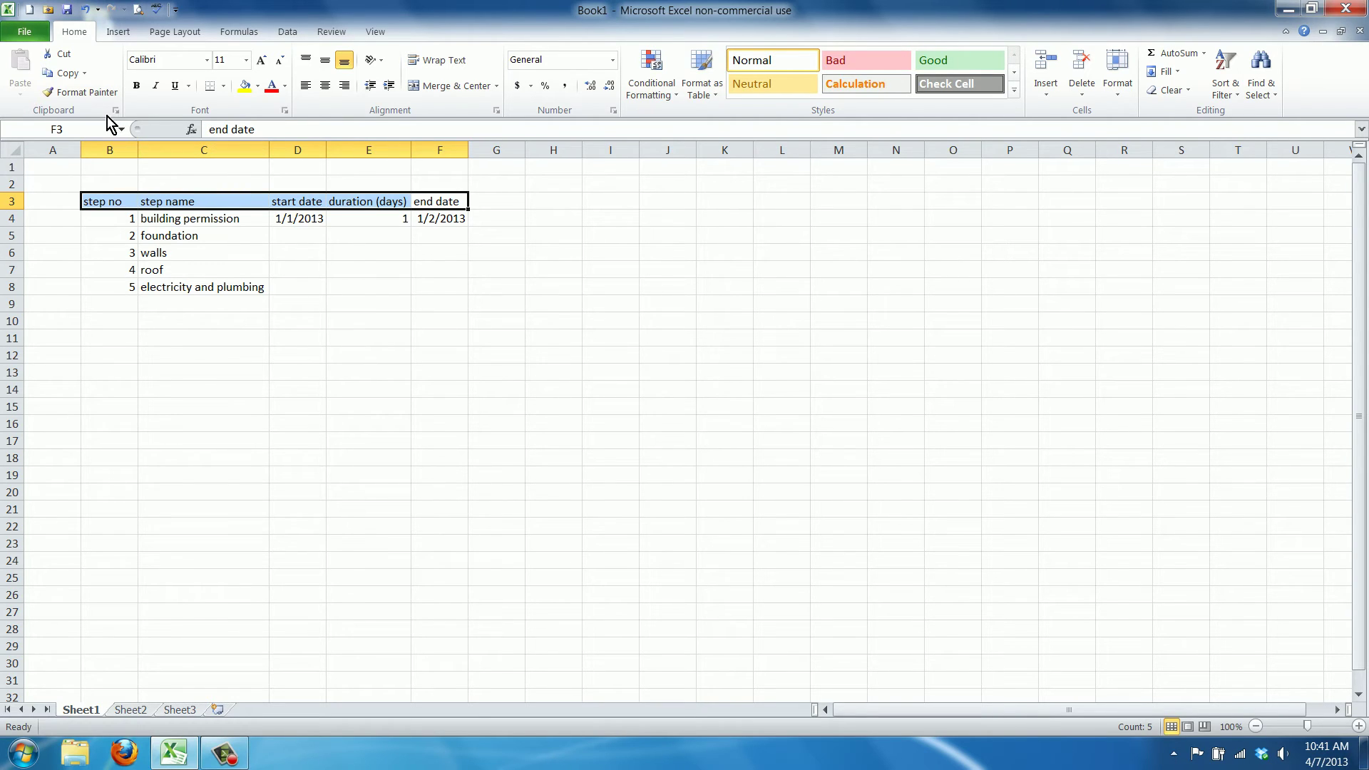
Make the header row B3:F3 bold
click(136, 86)
click(307, 250)
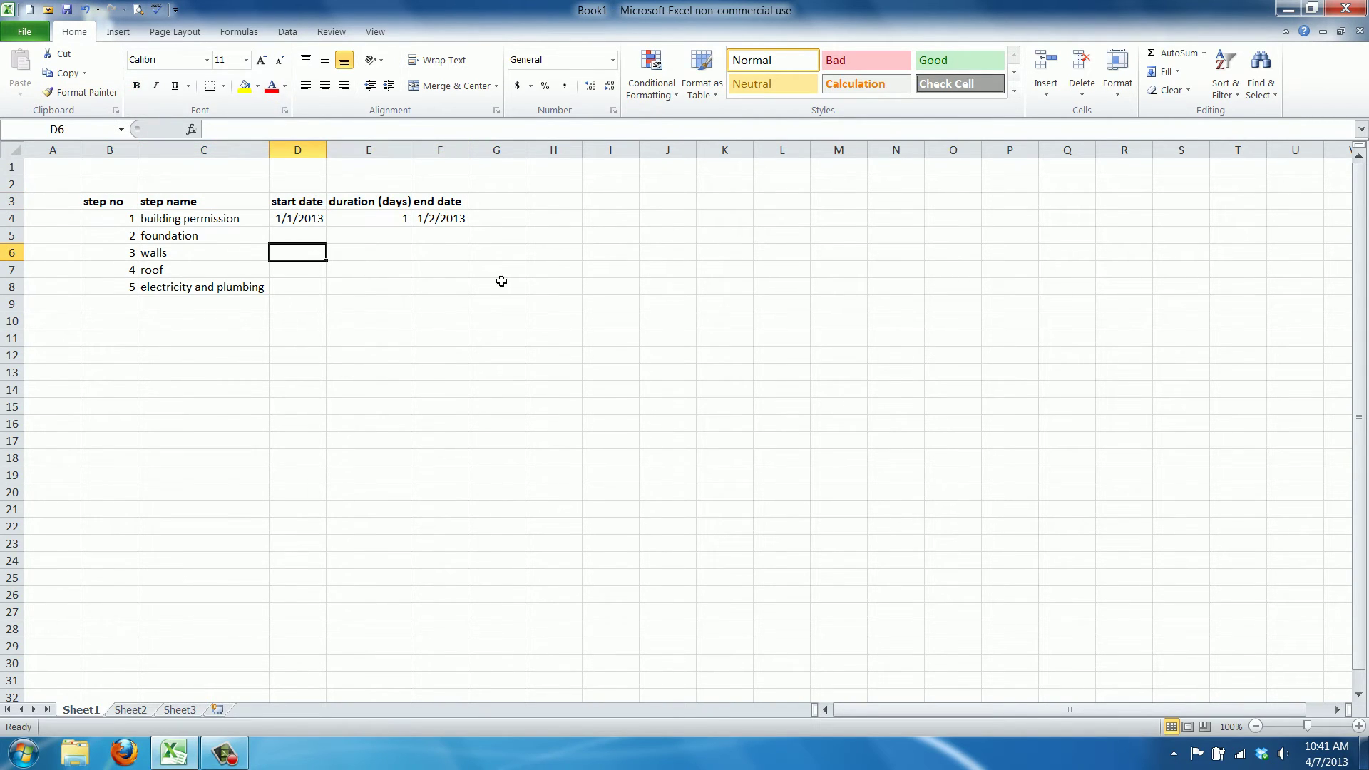
click(445, 221)
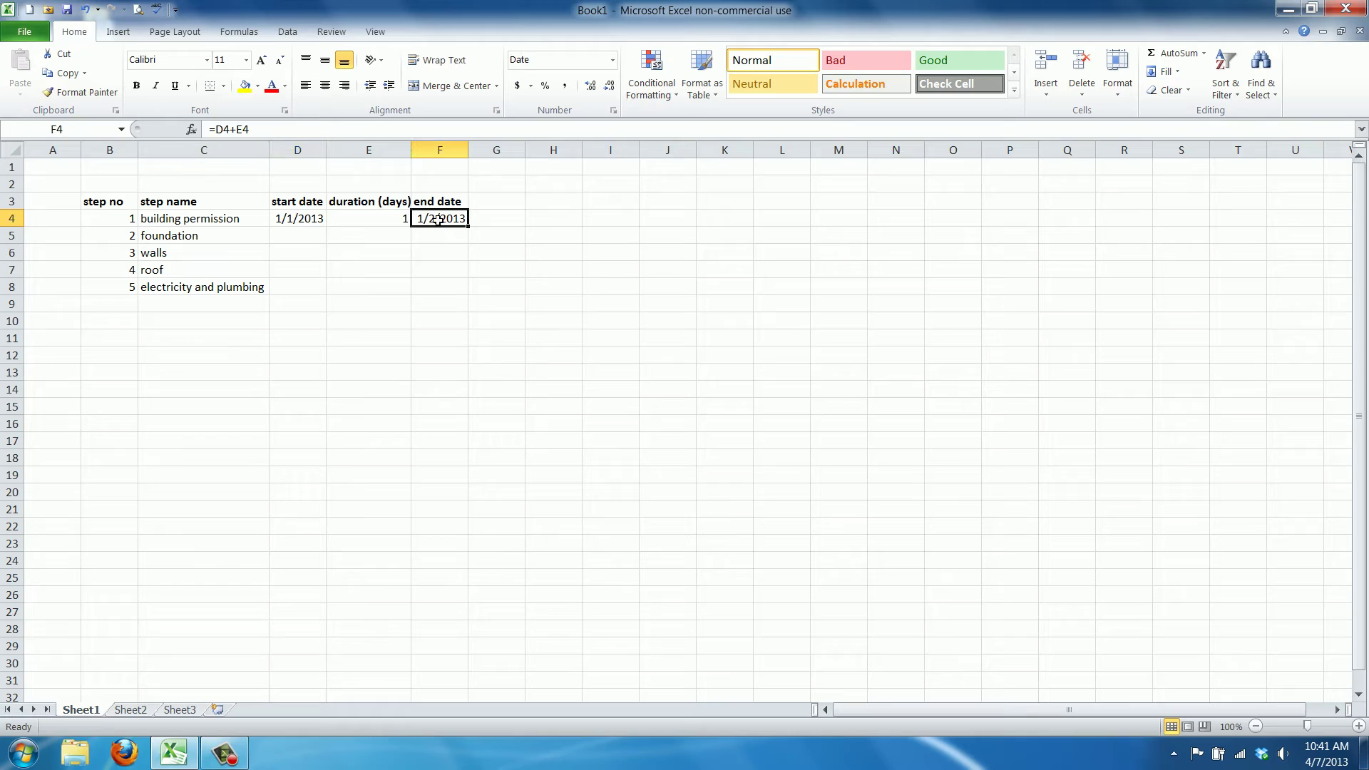
Set the foundation start date D5 to =F4, the building permission end date
click(303, 239)
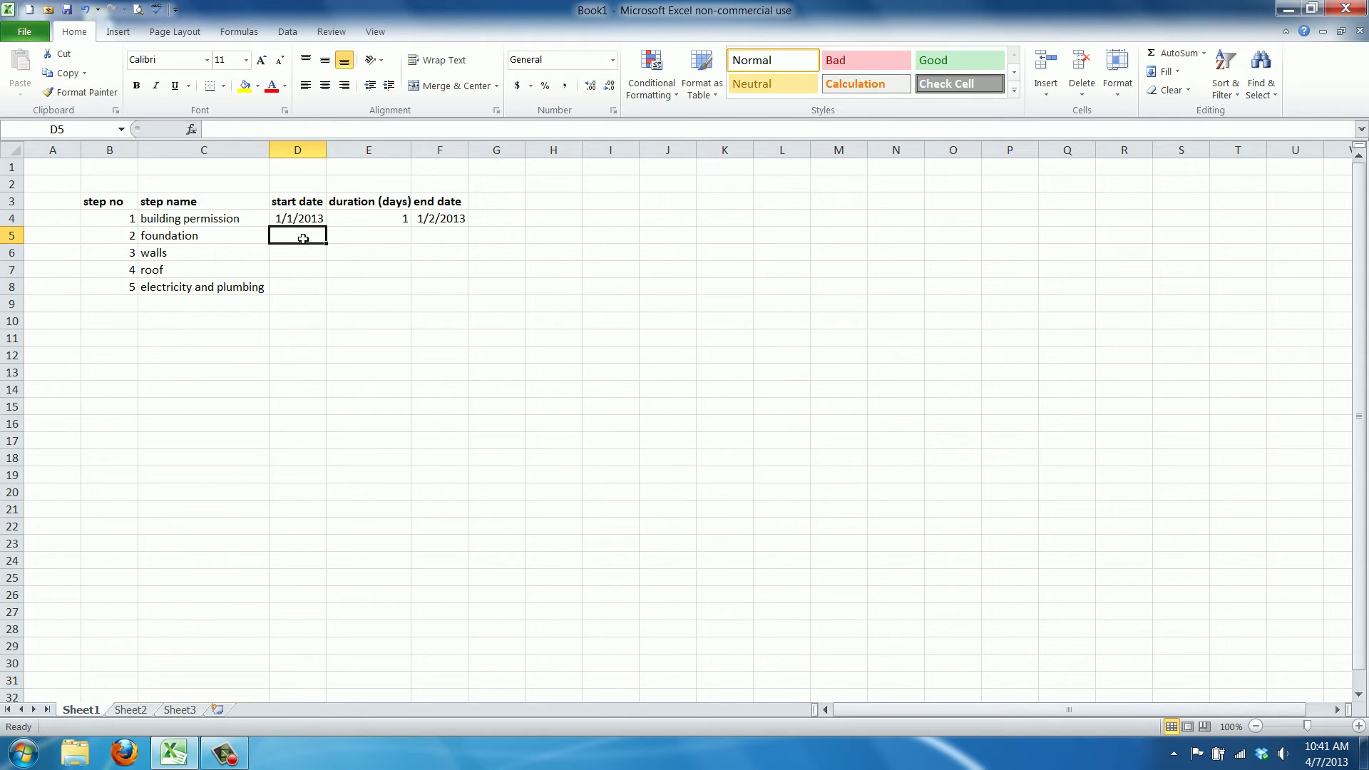
text(=)
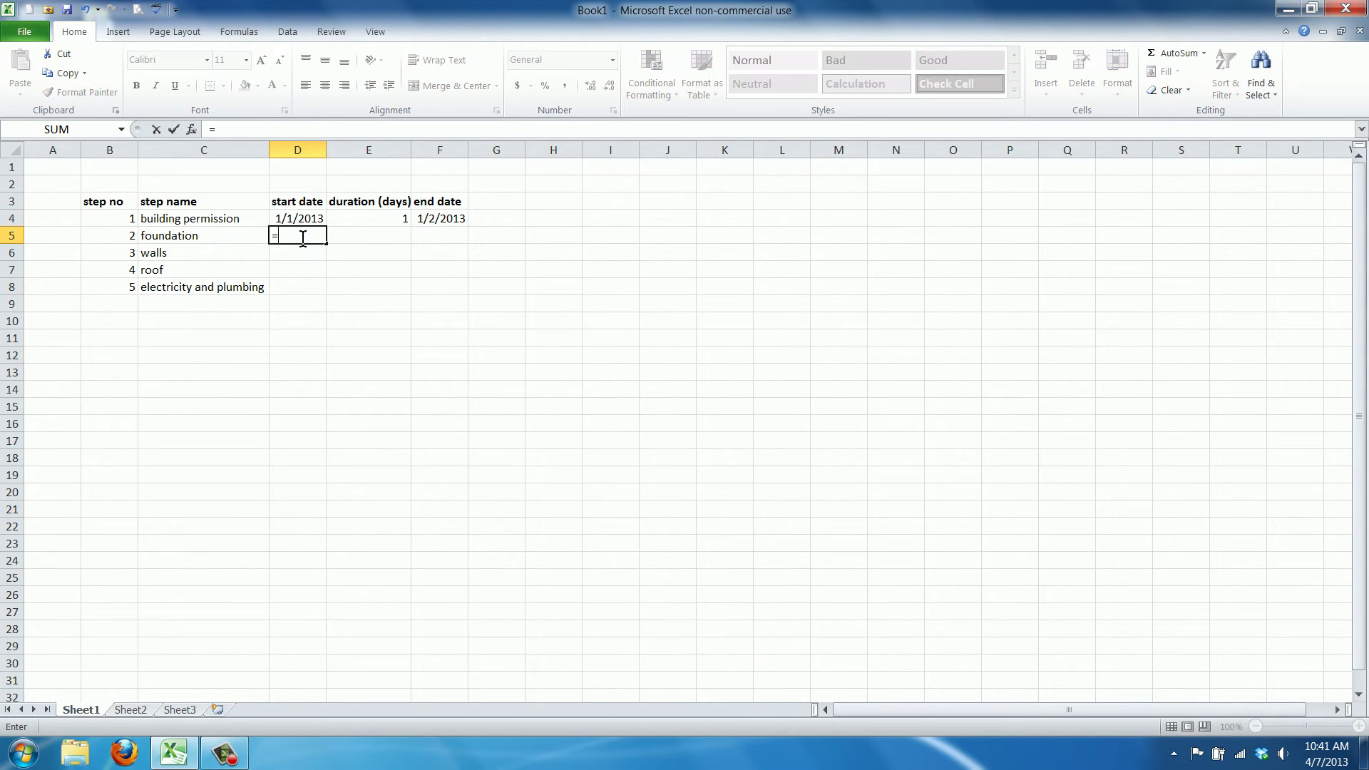
click(423, 224)
key(Return)
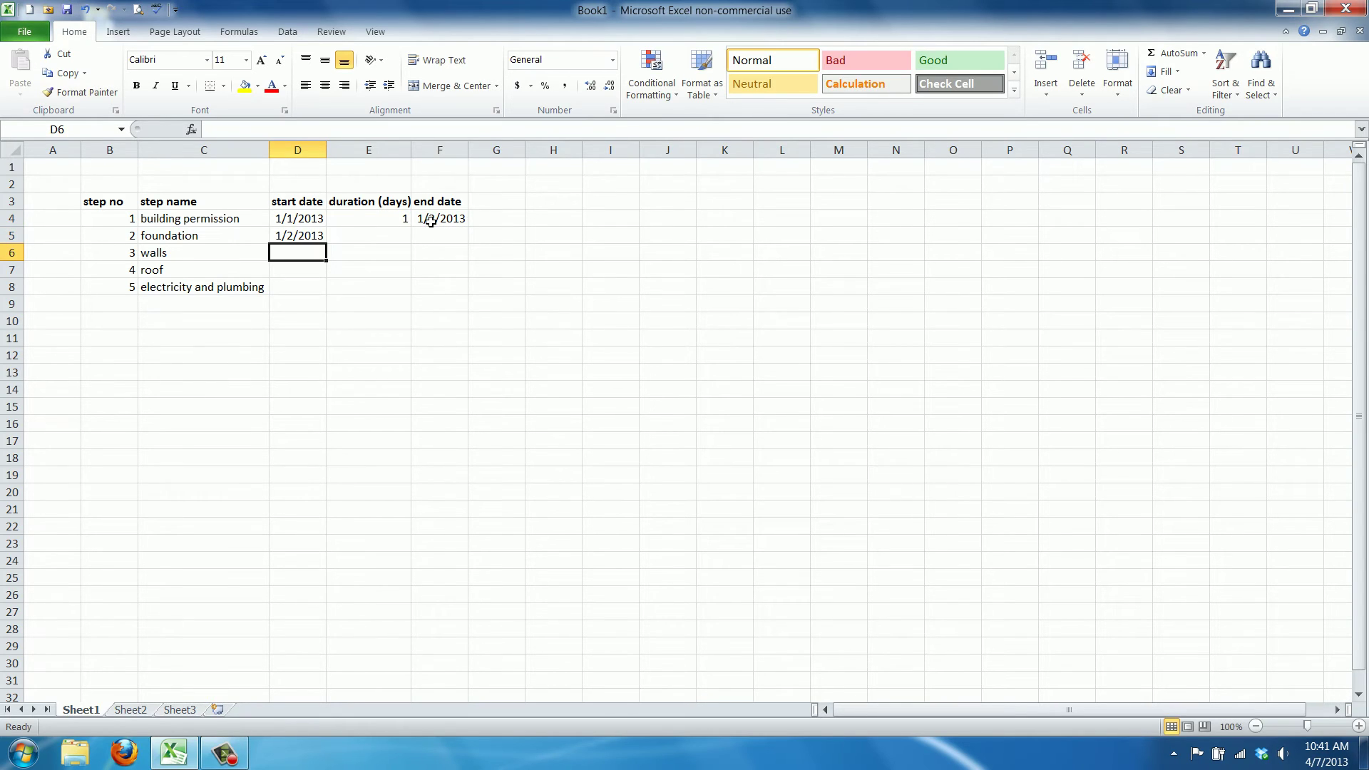
click(369, 238)
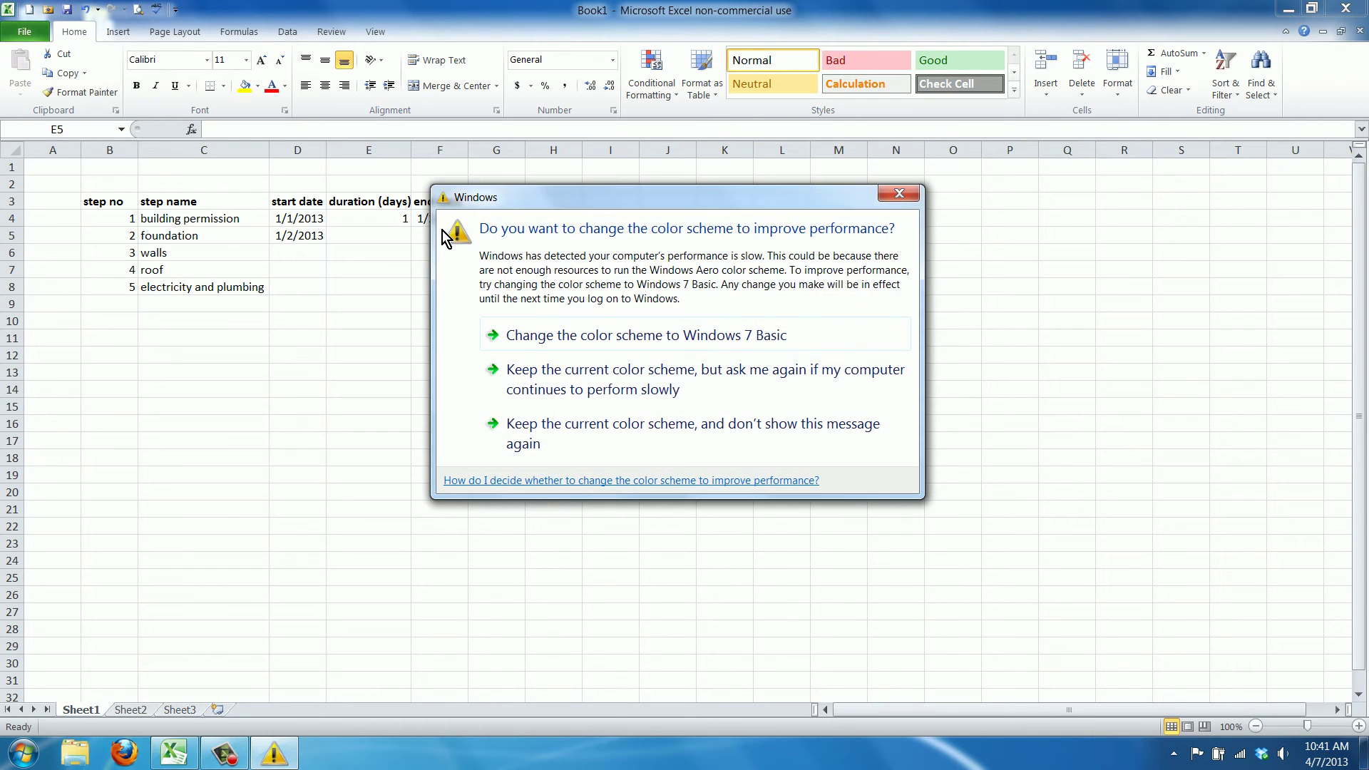
Dismiss the colour scheme warning and enter durations 30, 14, 20 and 20 days in E5:E8
click(596, 425)
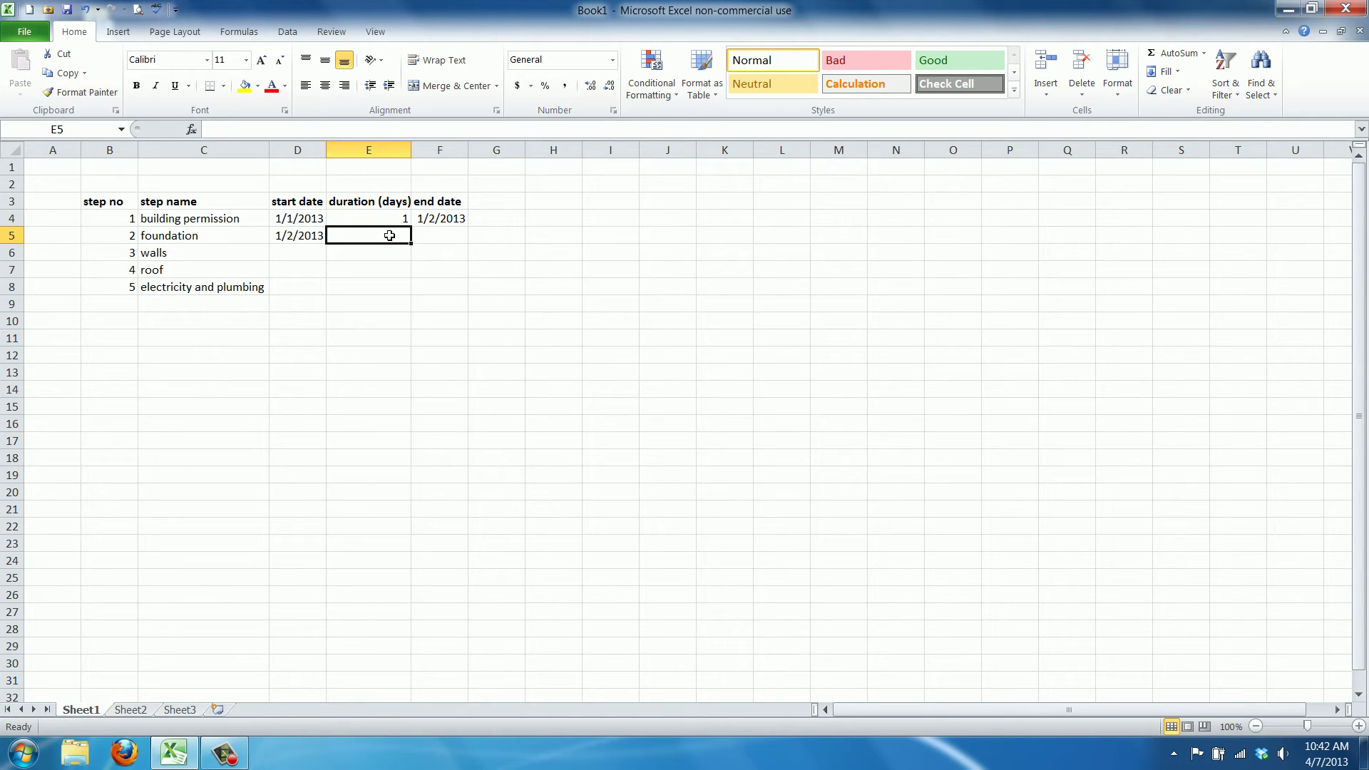
text(30)
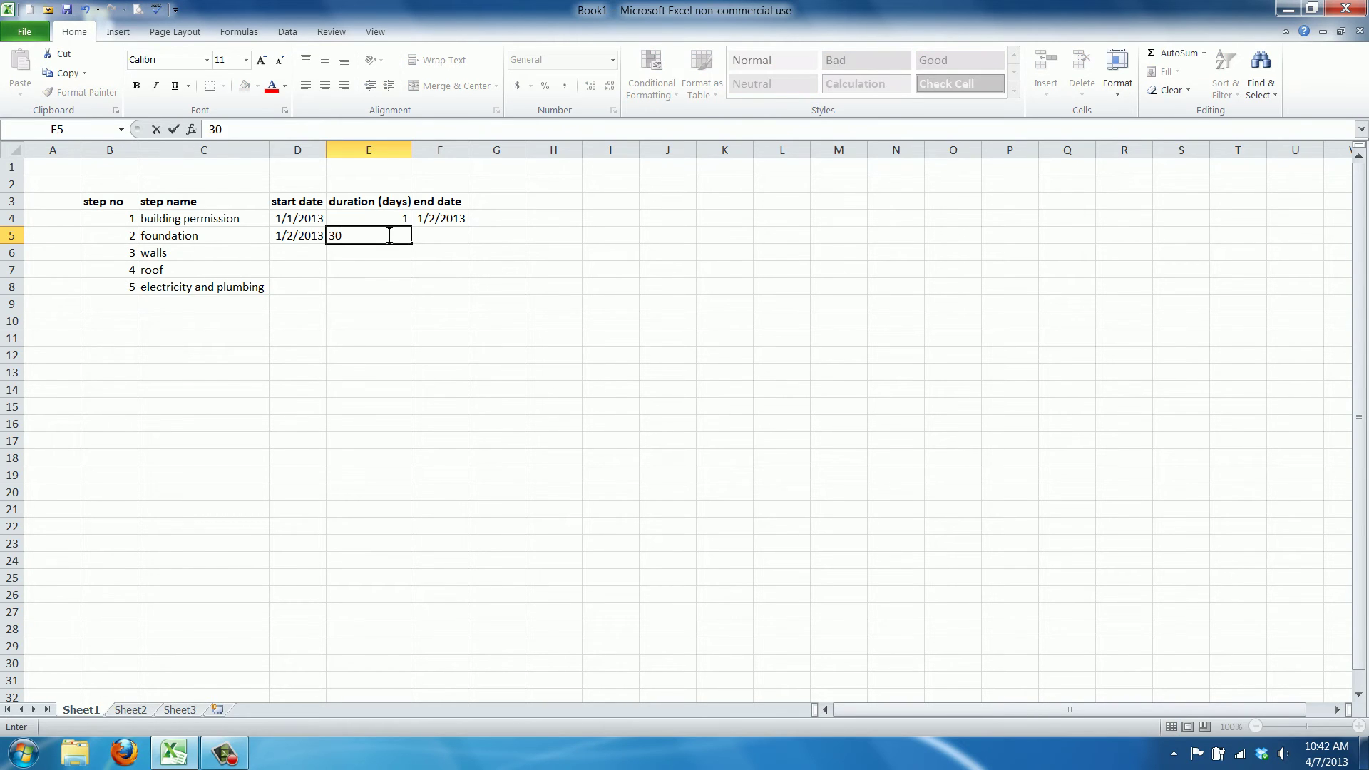
key(Return)
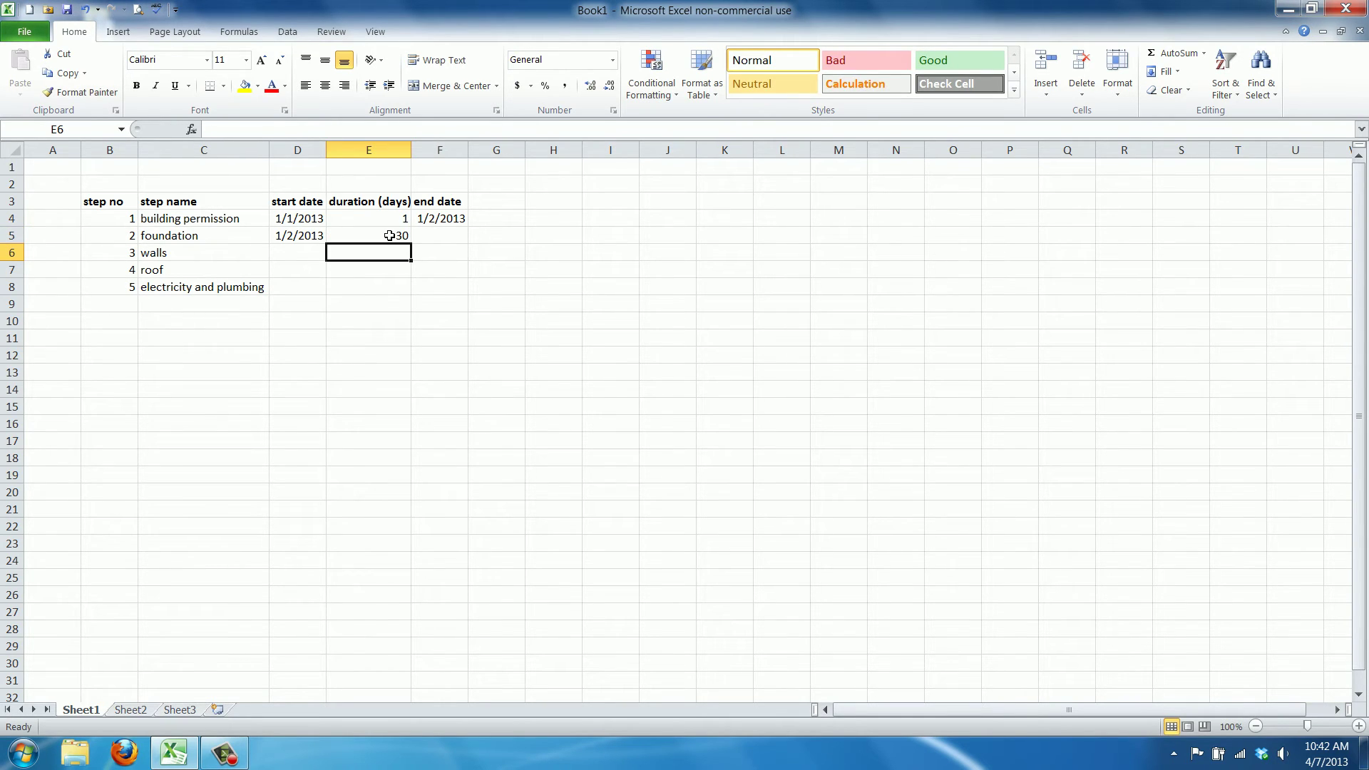
text(14)
key(Return)
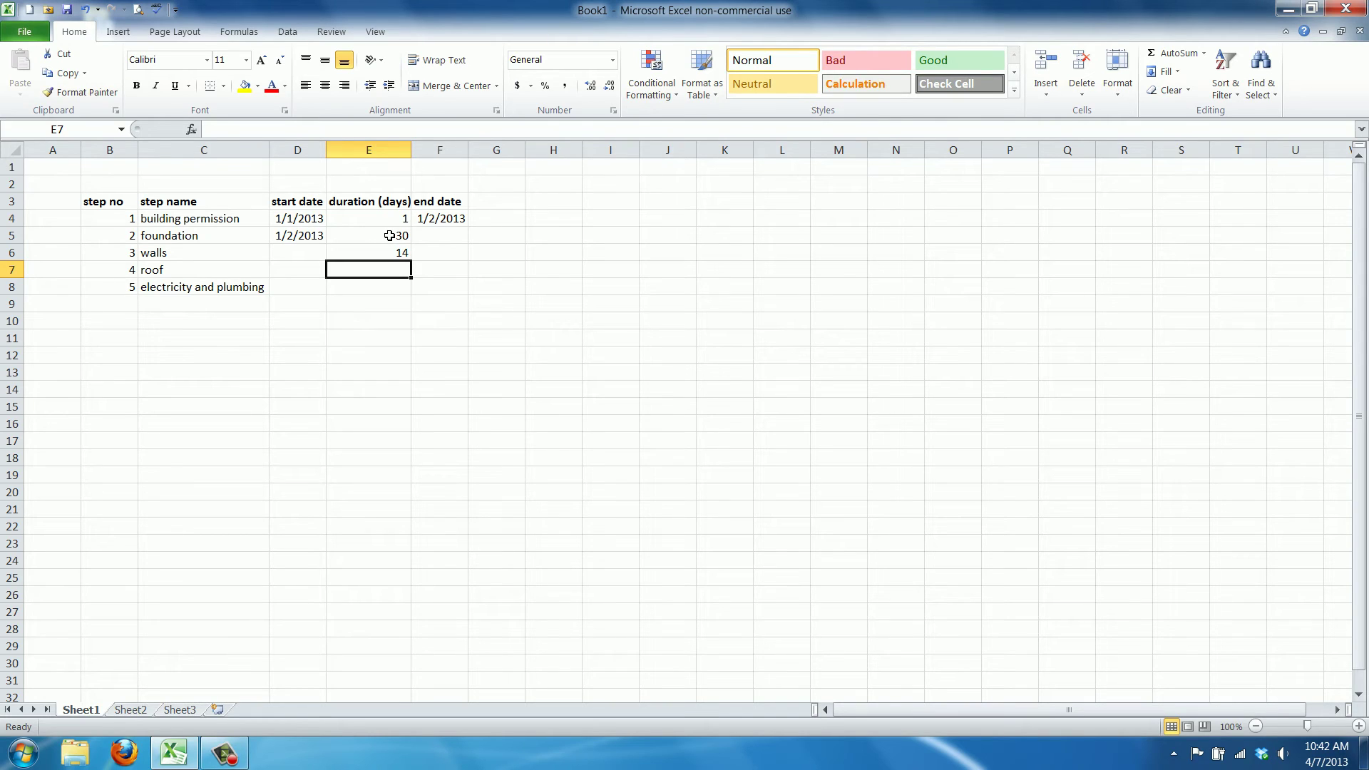
text(20)
key(Return)
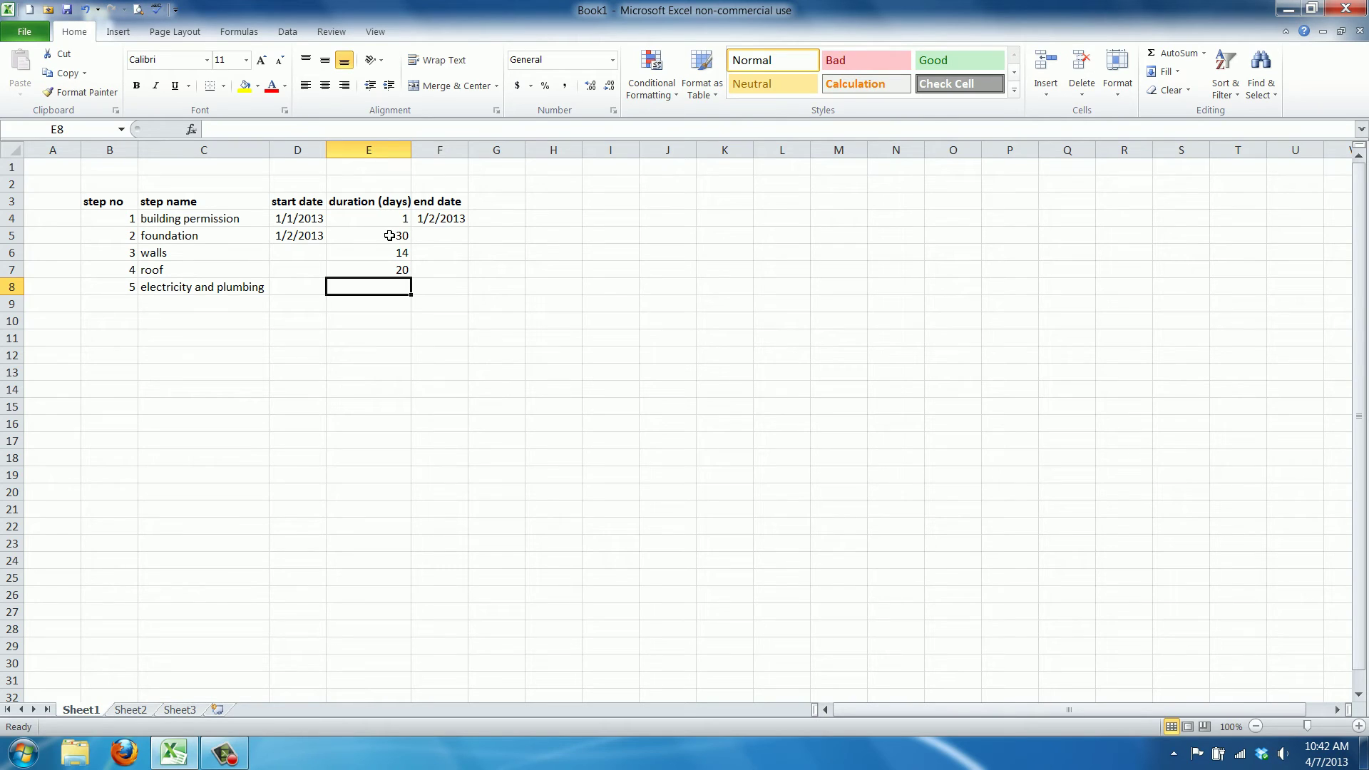
text(20)
key(Return)
key(Up)
key(Up)
key(Up)
key(Up)
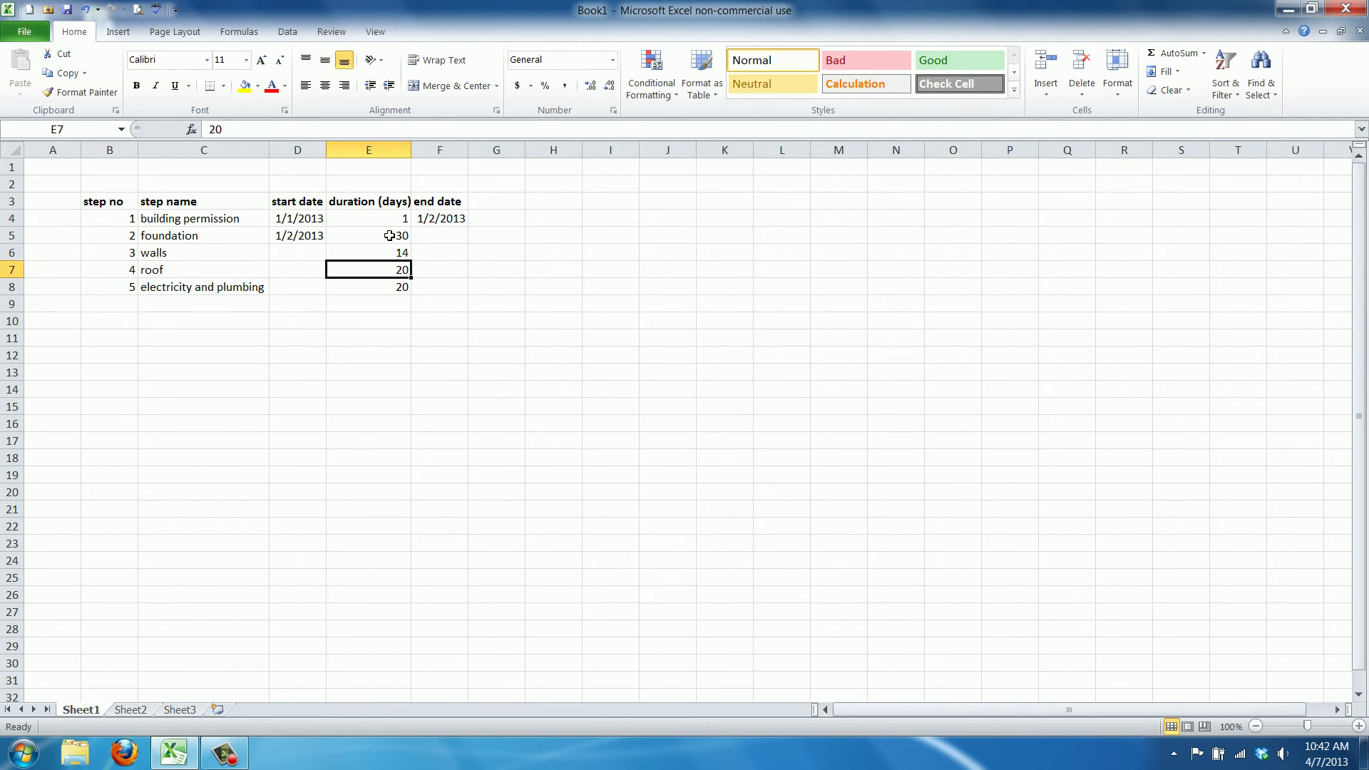
Fill the end date formula from F4 down to F8 and verify the F6 references
click(441, 223)
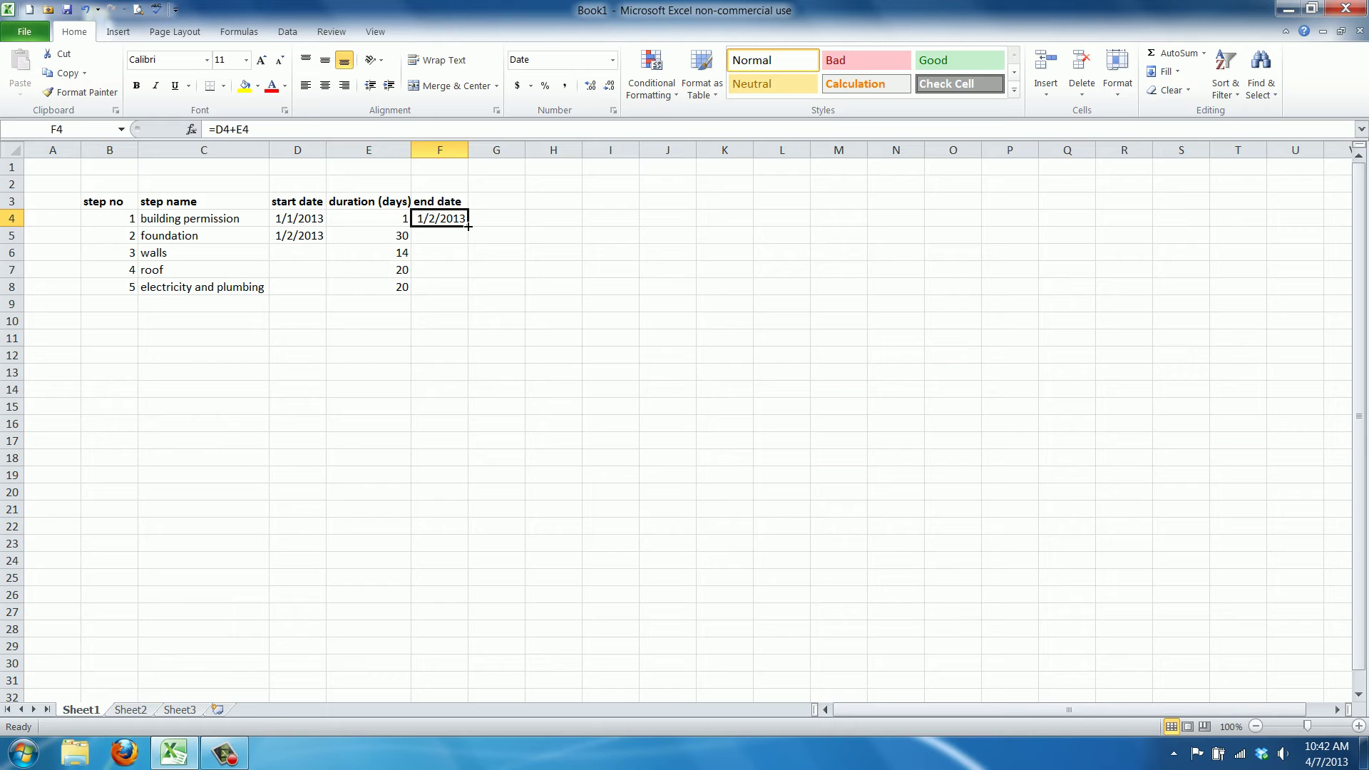
drag(468, 226, 465, 287)
click(437, 305)
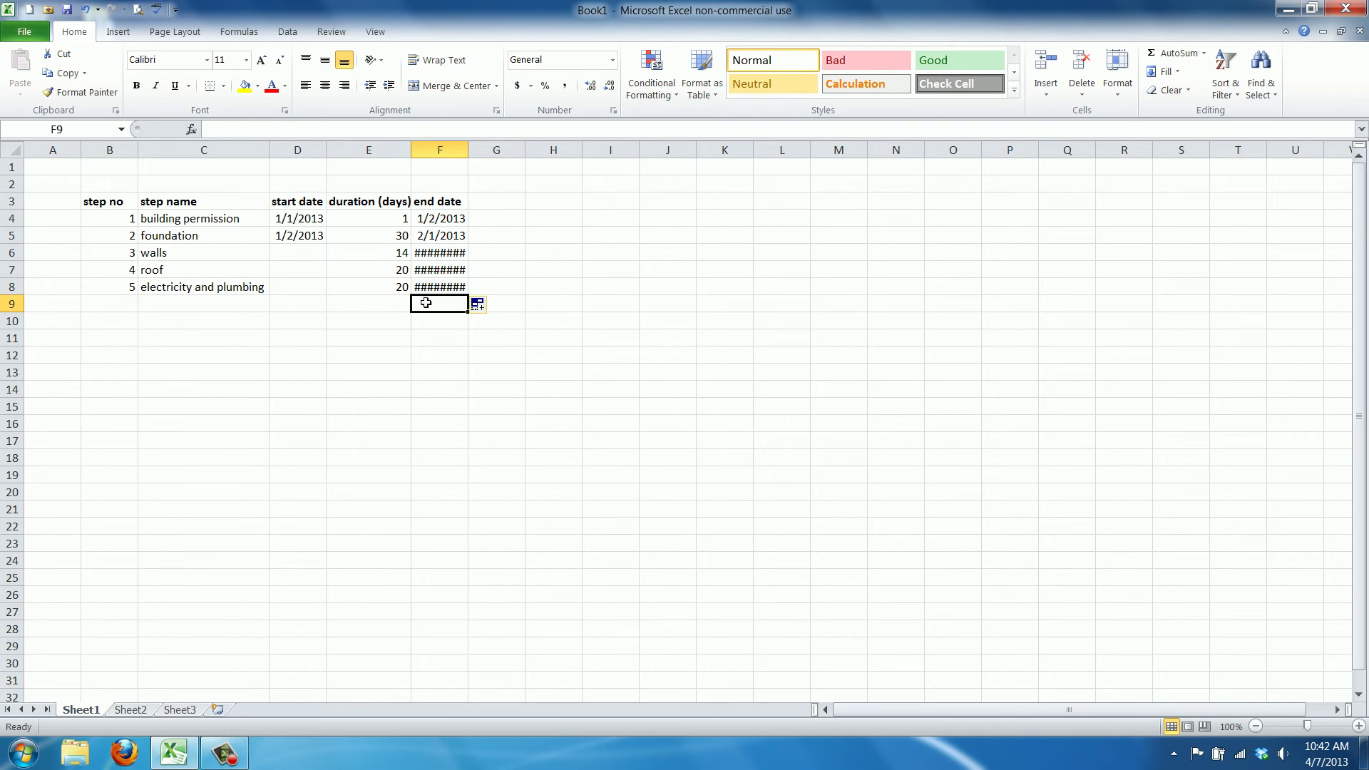
click(432, 253)
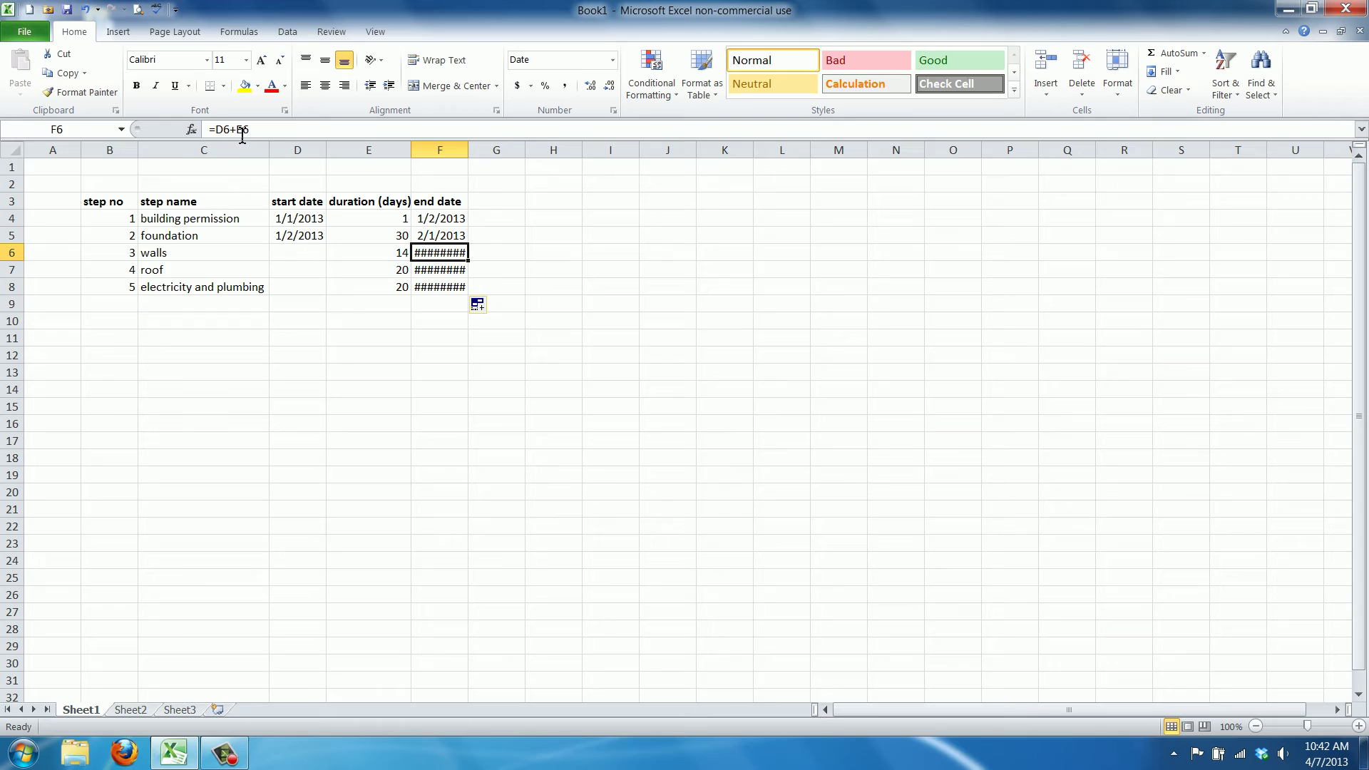
key(F2)
key(Escape)
Fill the chained start date formula from D5 down to D8
click(297, 236)
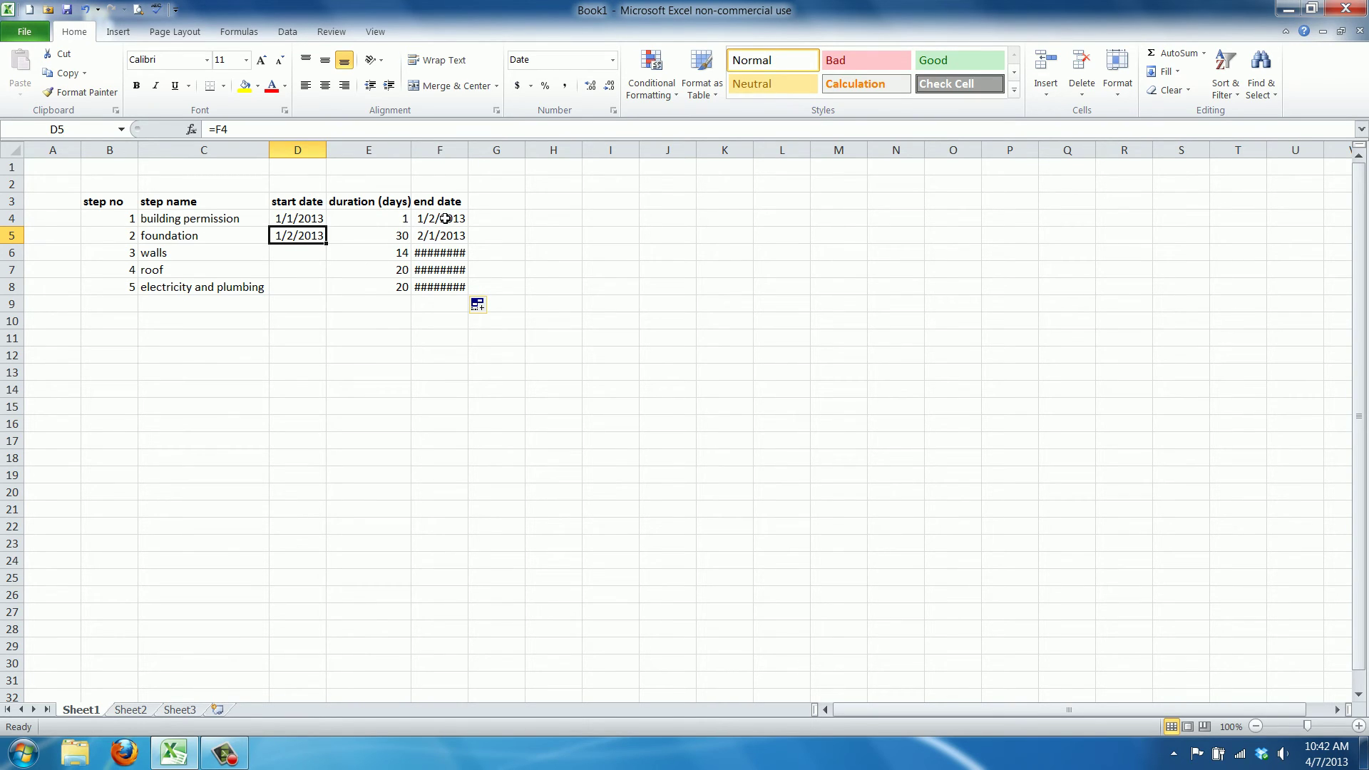
drag(328, 244, 330, 296)
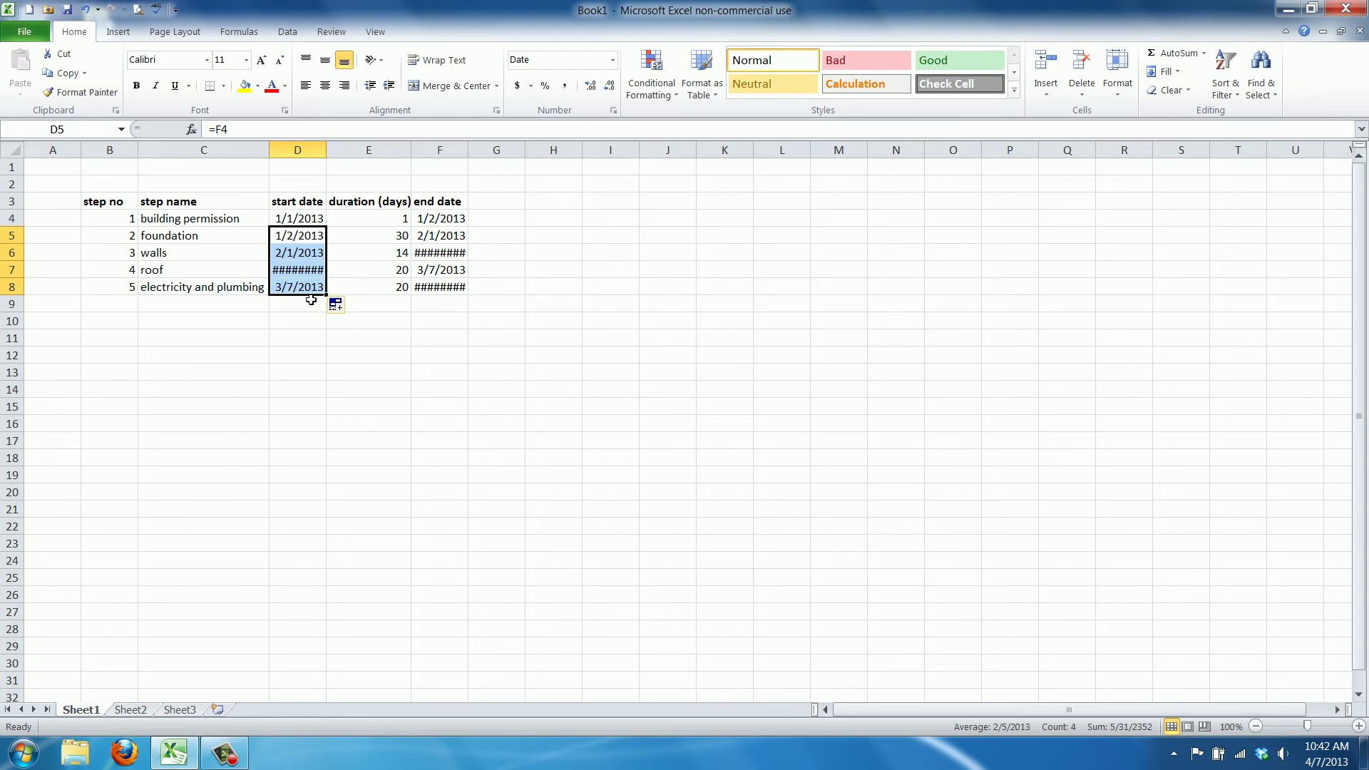
click(300, 320)
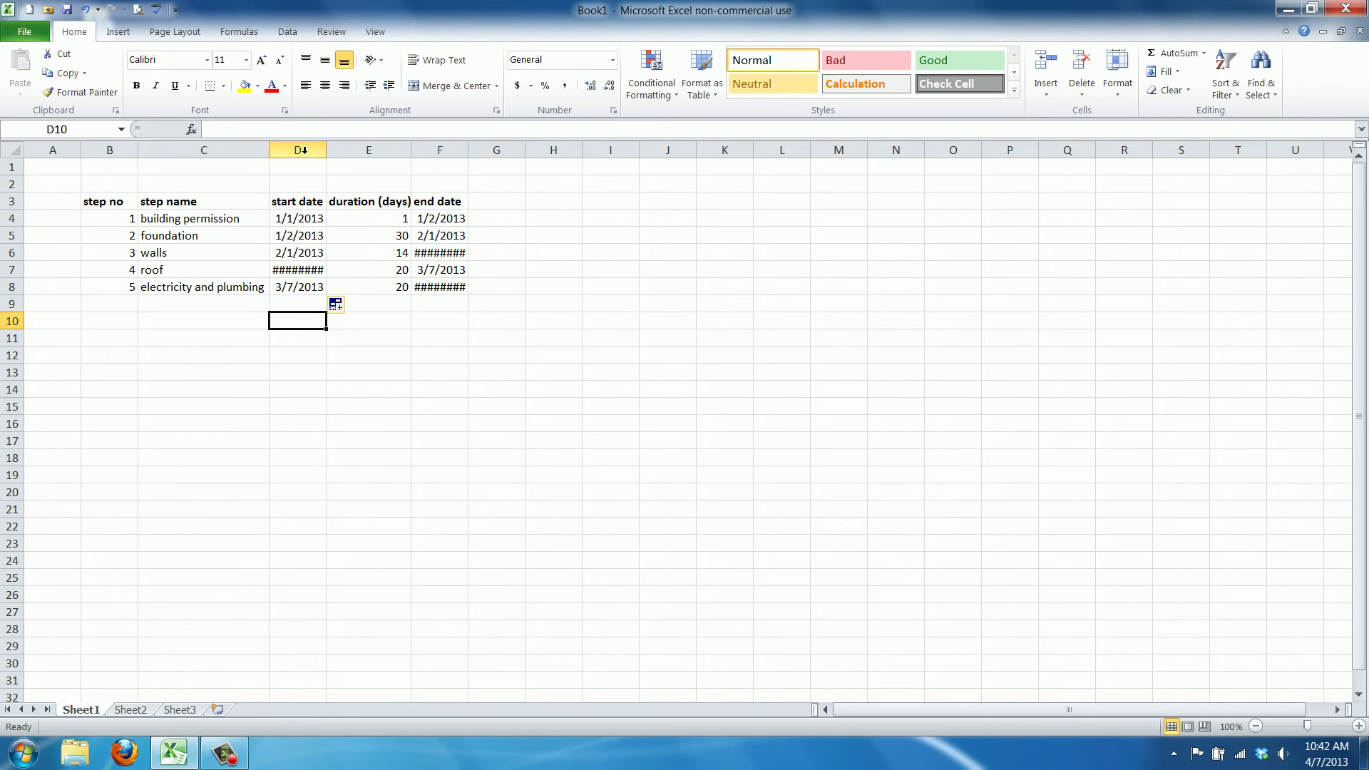
AutoFit columns D to F so all dates display
drag(299, 150, 463, 150)
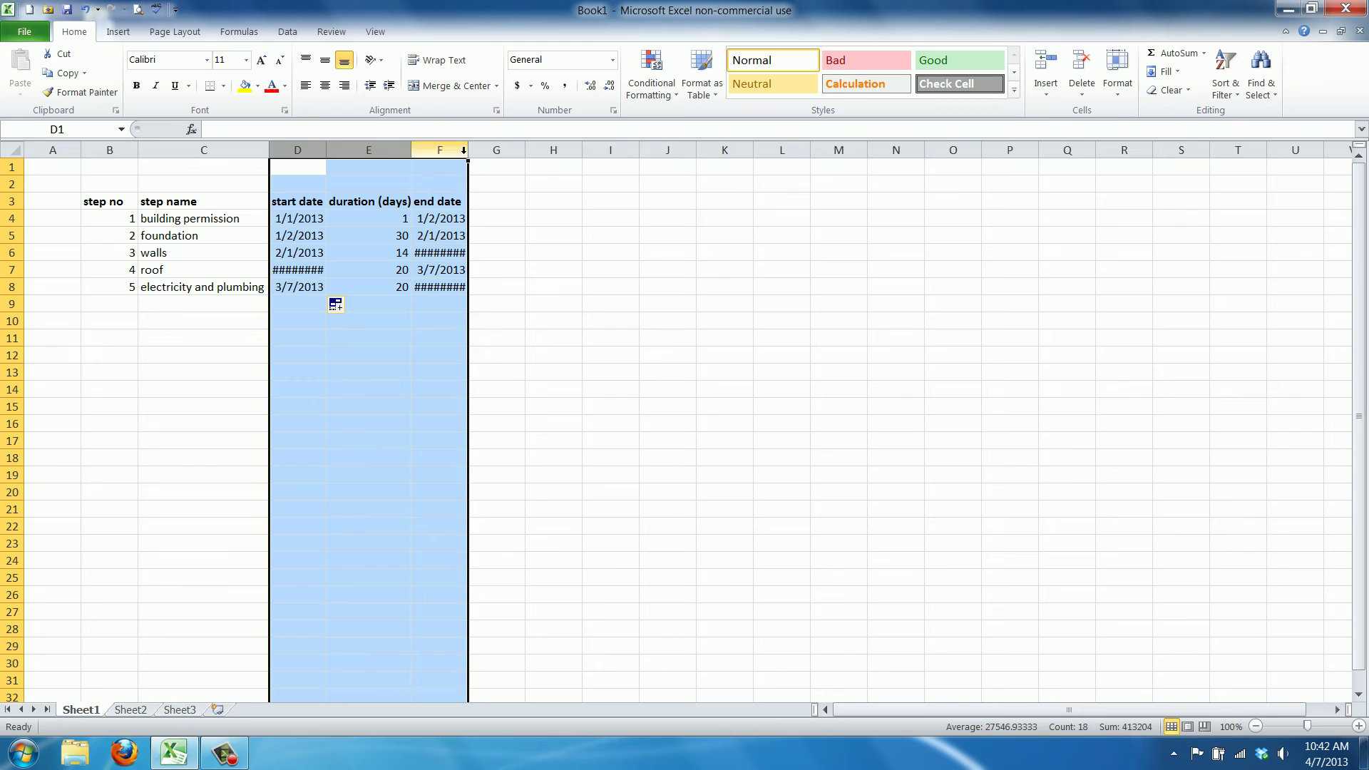
double_click(468, 149)
drag(463, 258, 456, 271)
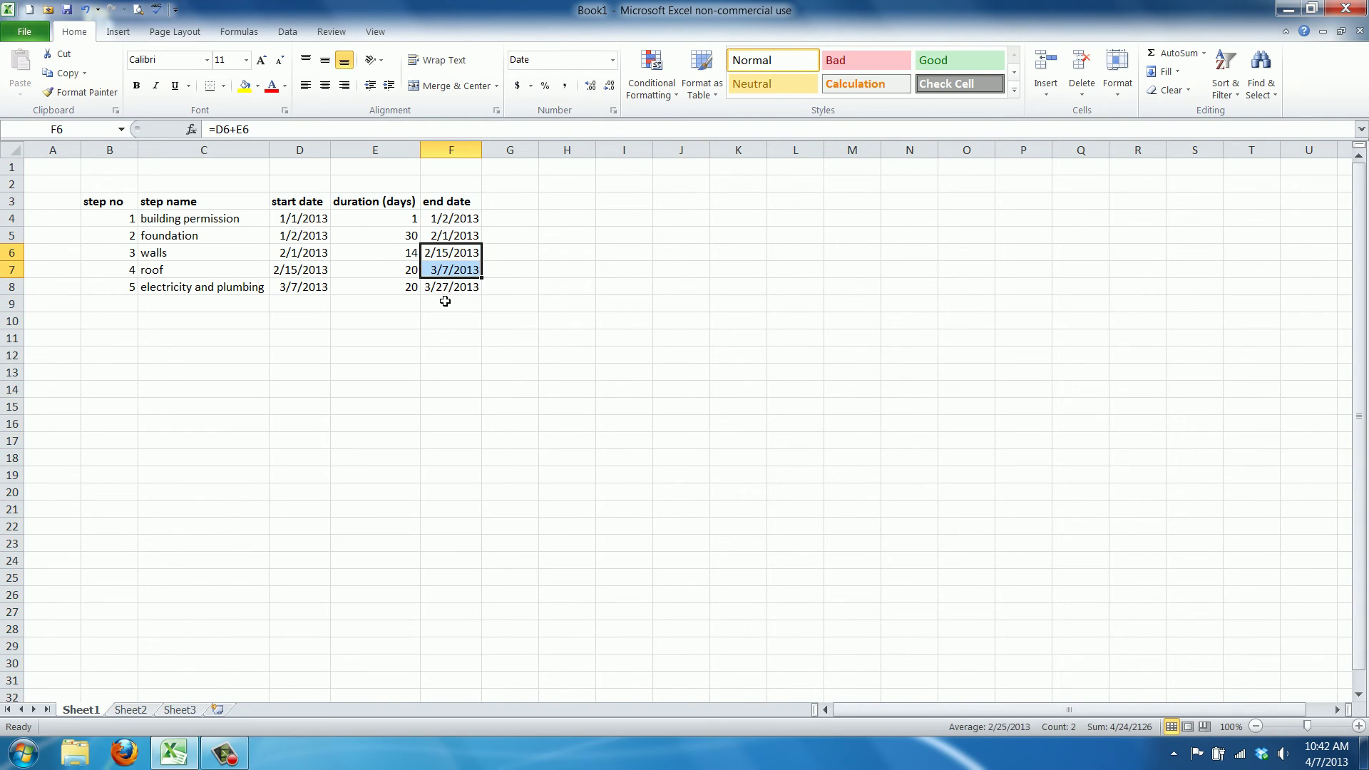
click(445, 301)
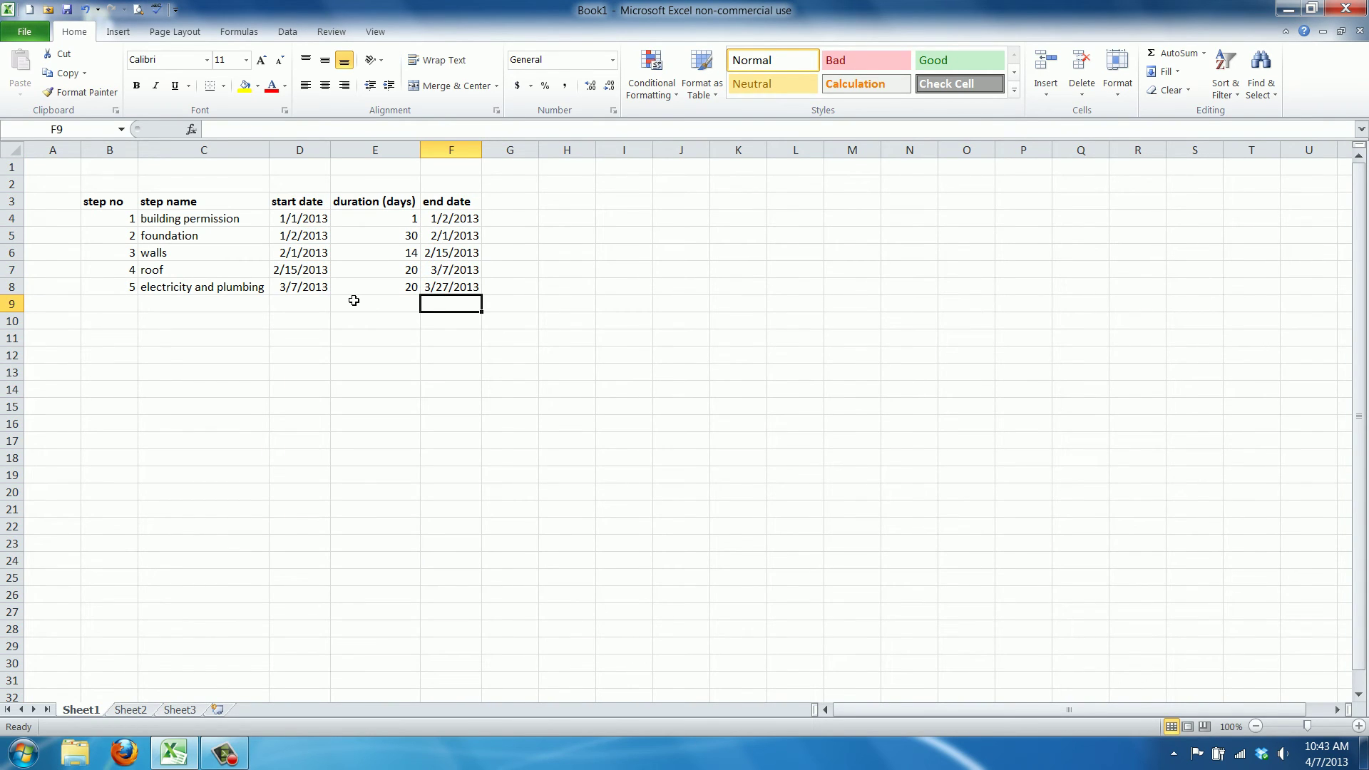
click(304, 221)
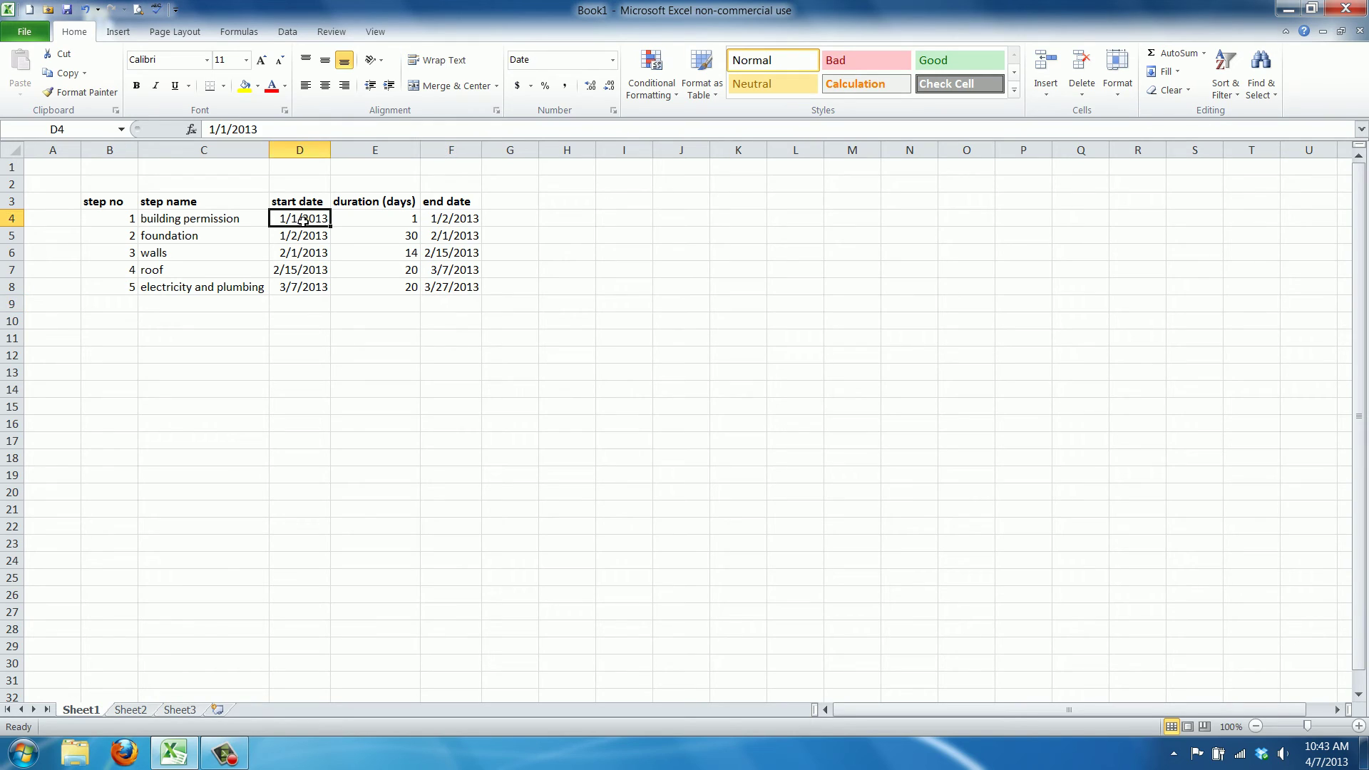
click(307, 236)
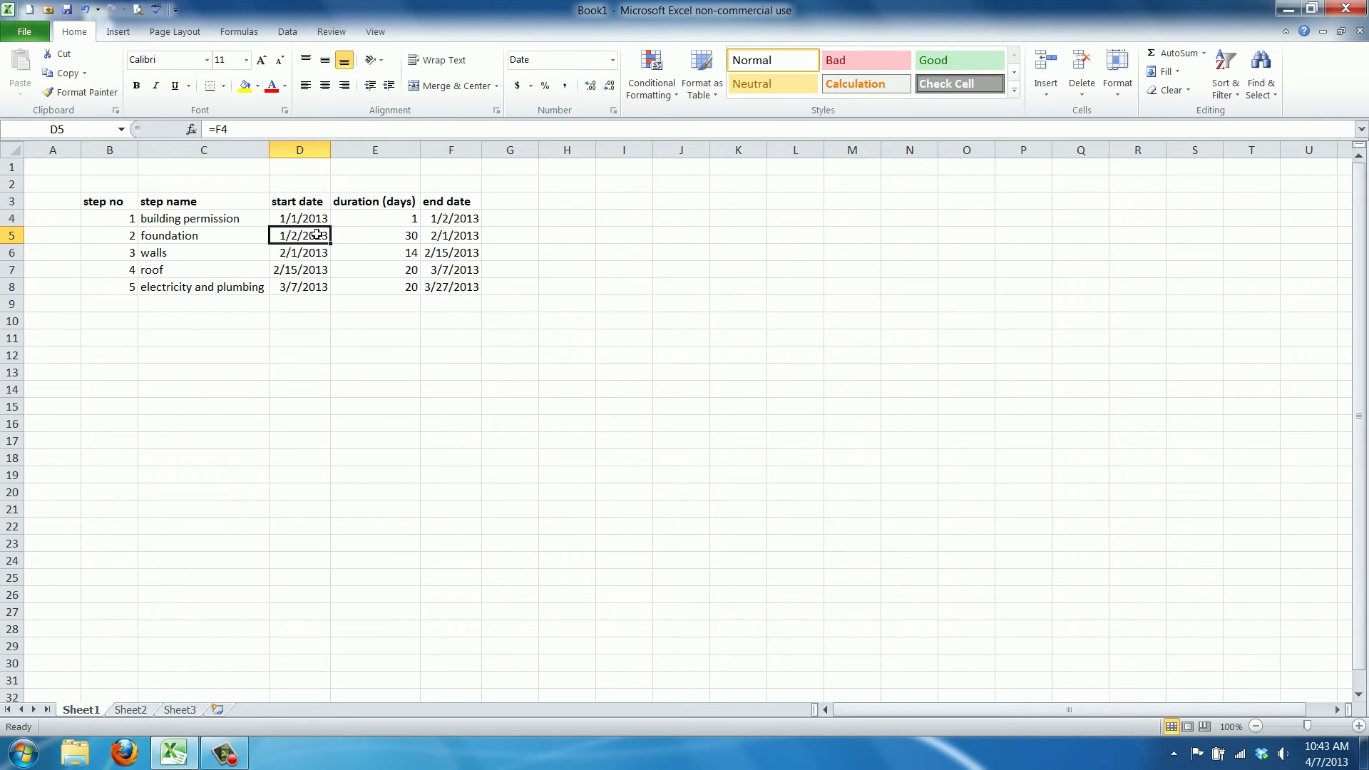
click(445, 234)
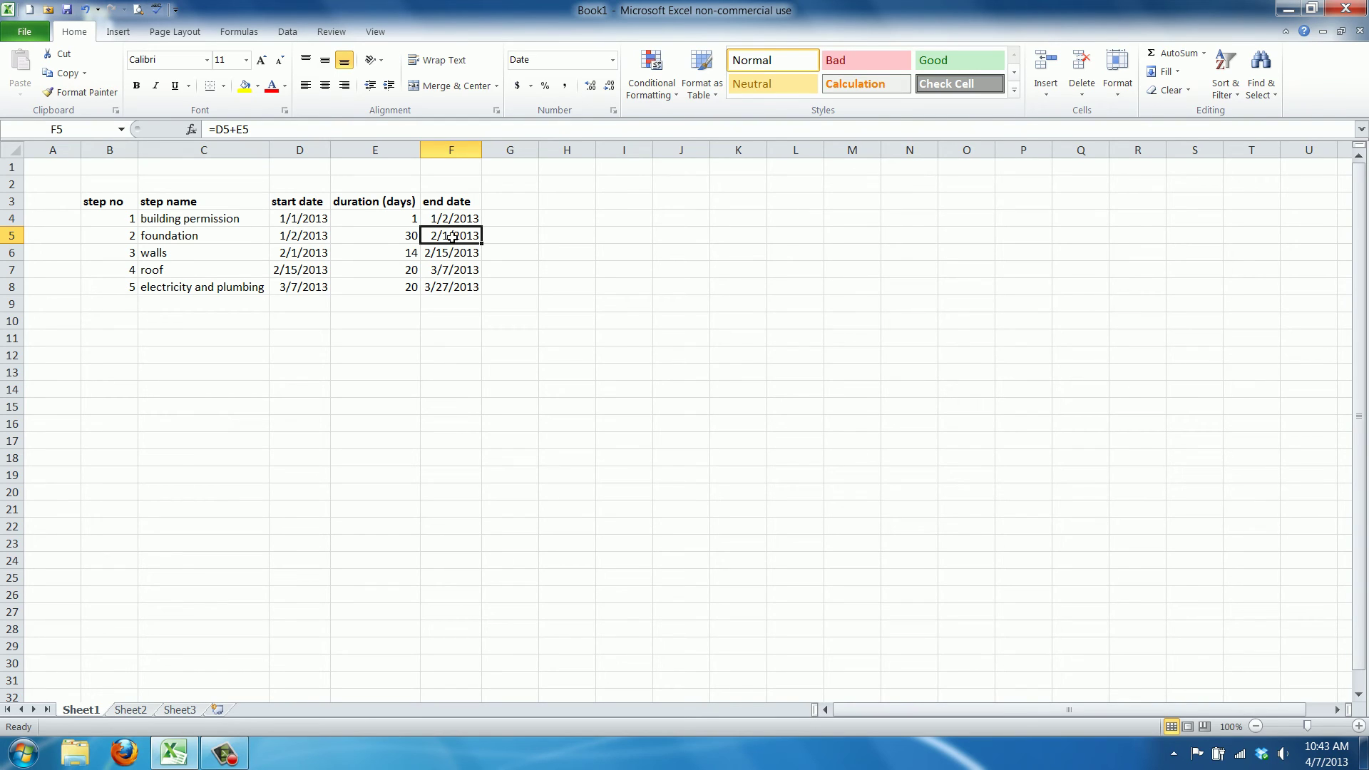
click(296, 236)
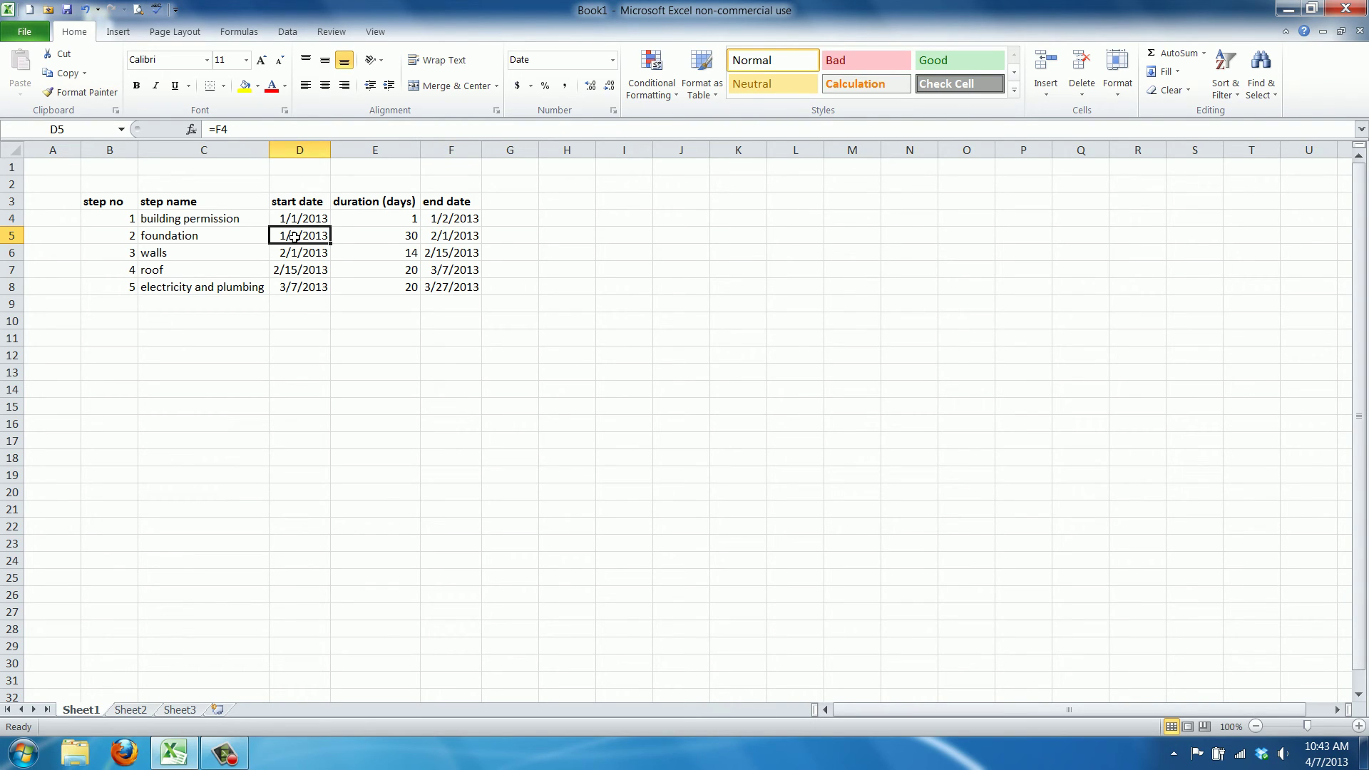
click(381, 236)
click(450, 237)
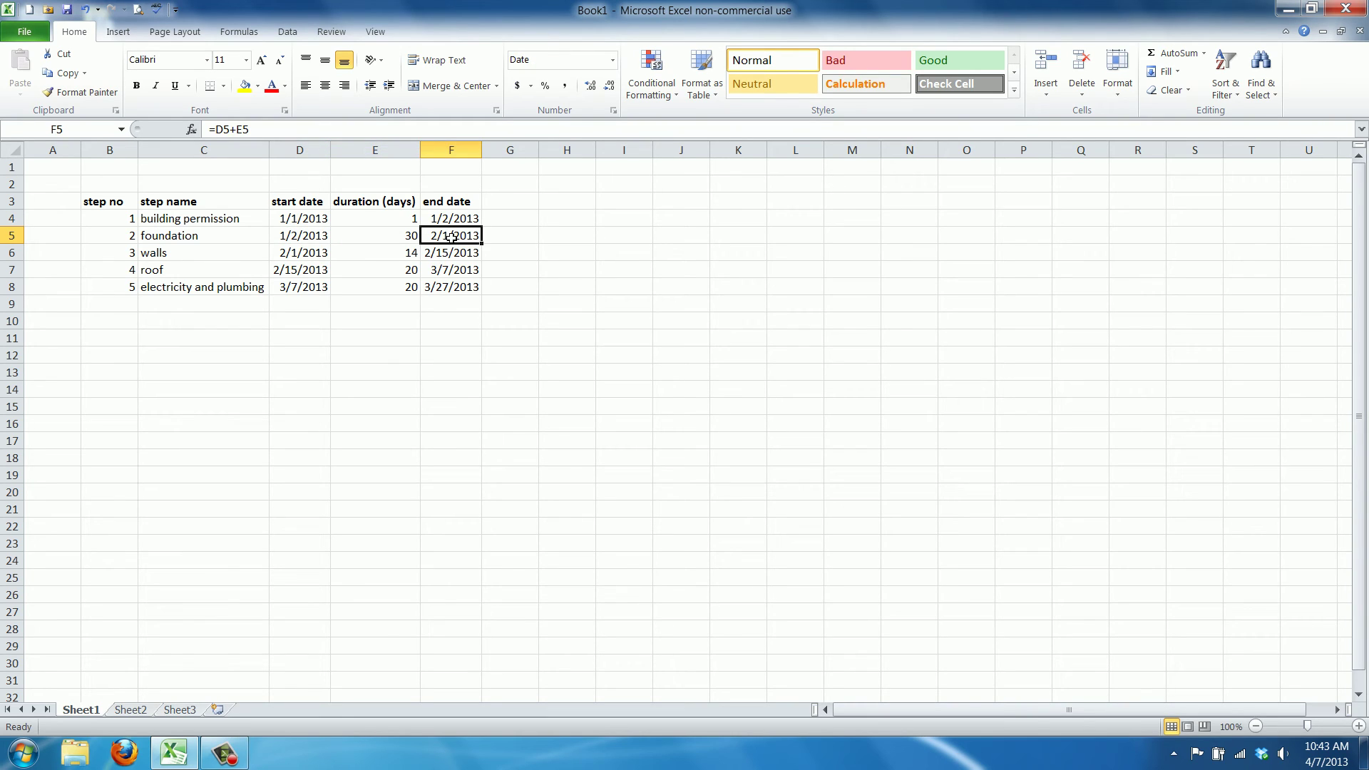
click(306, 255)
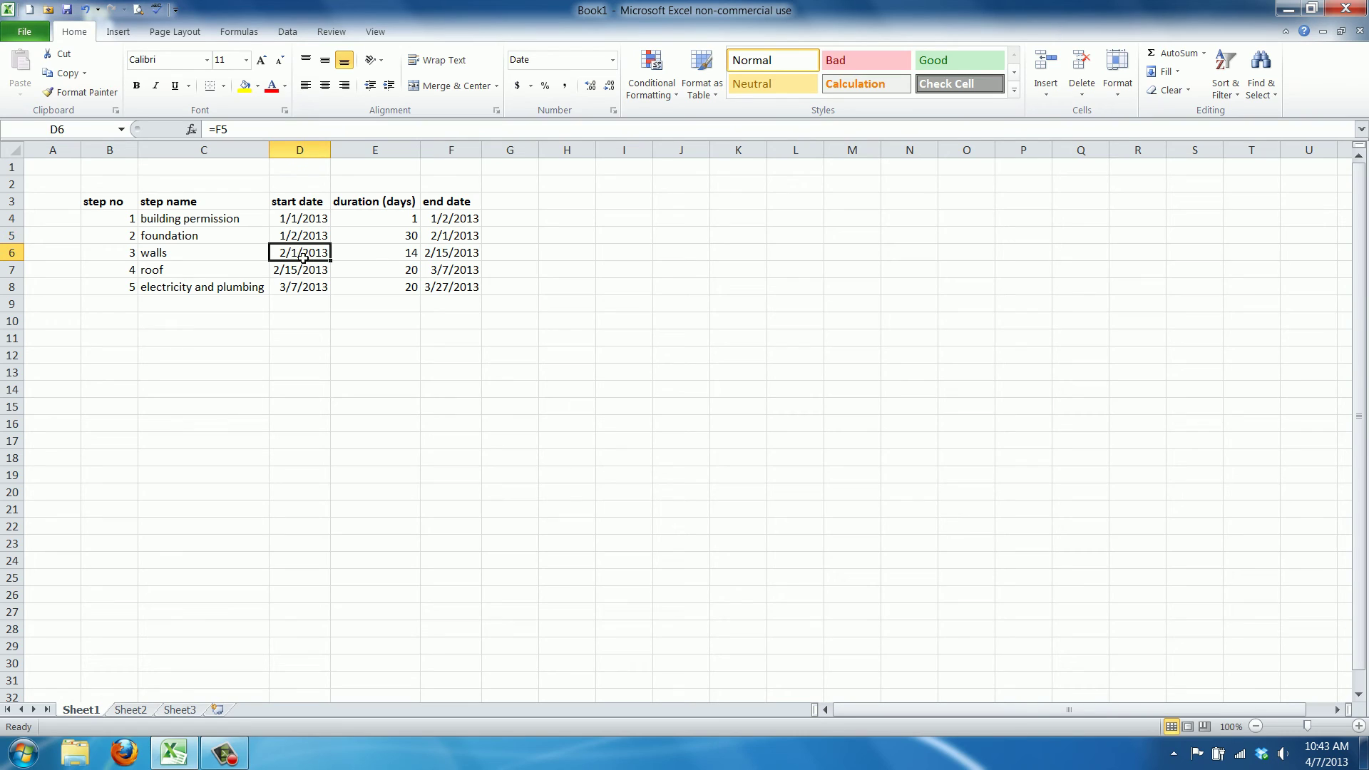
click(369, 255)
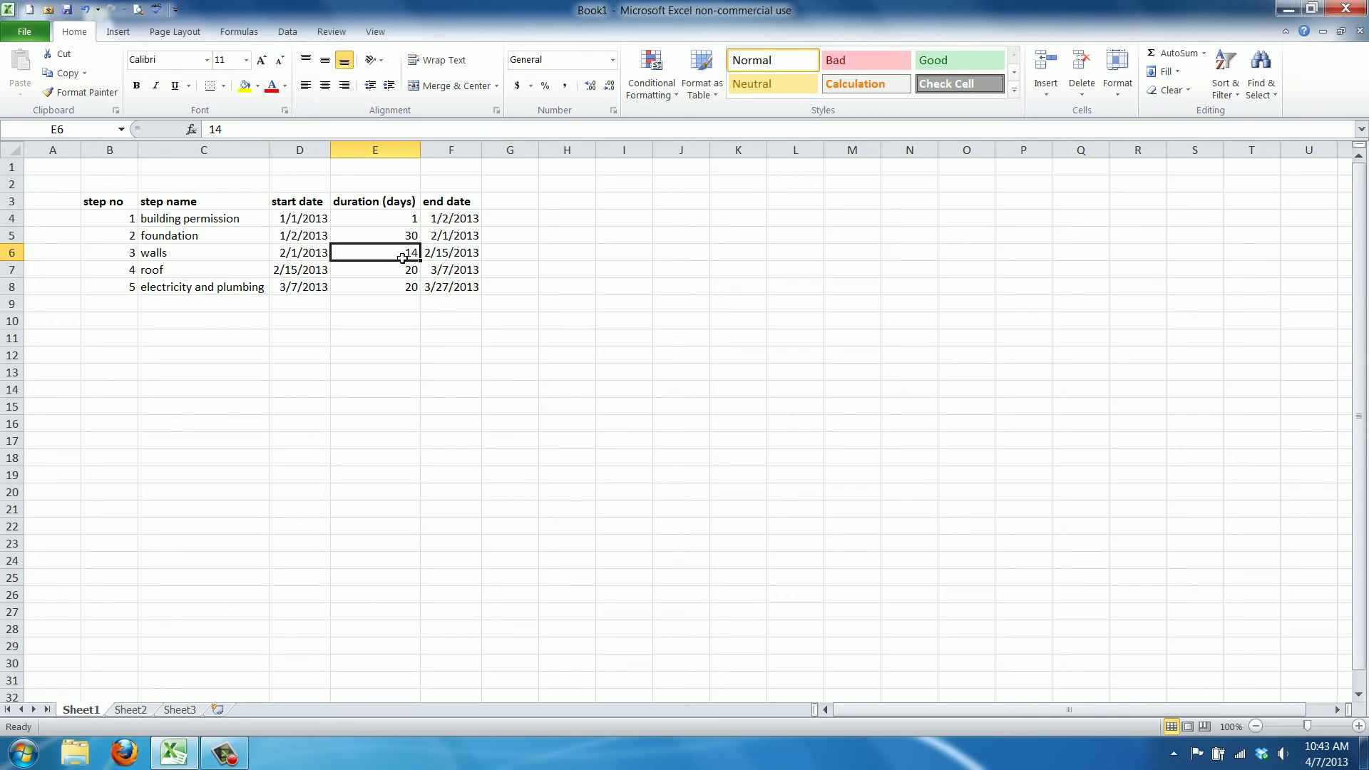
click(451, 255)
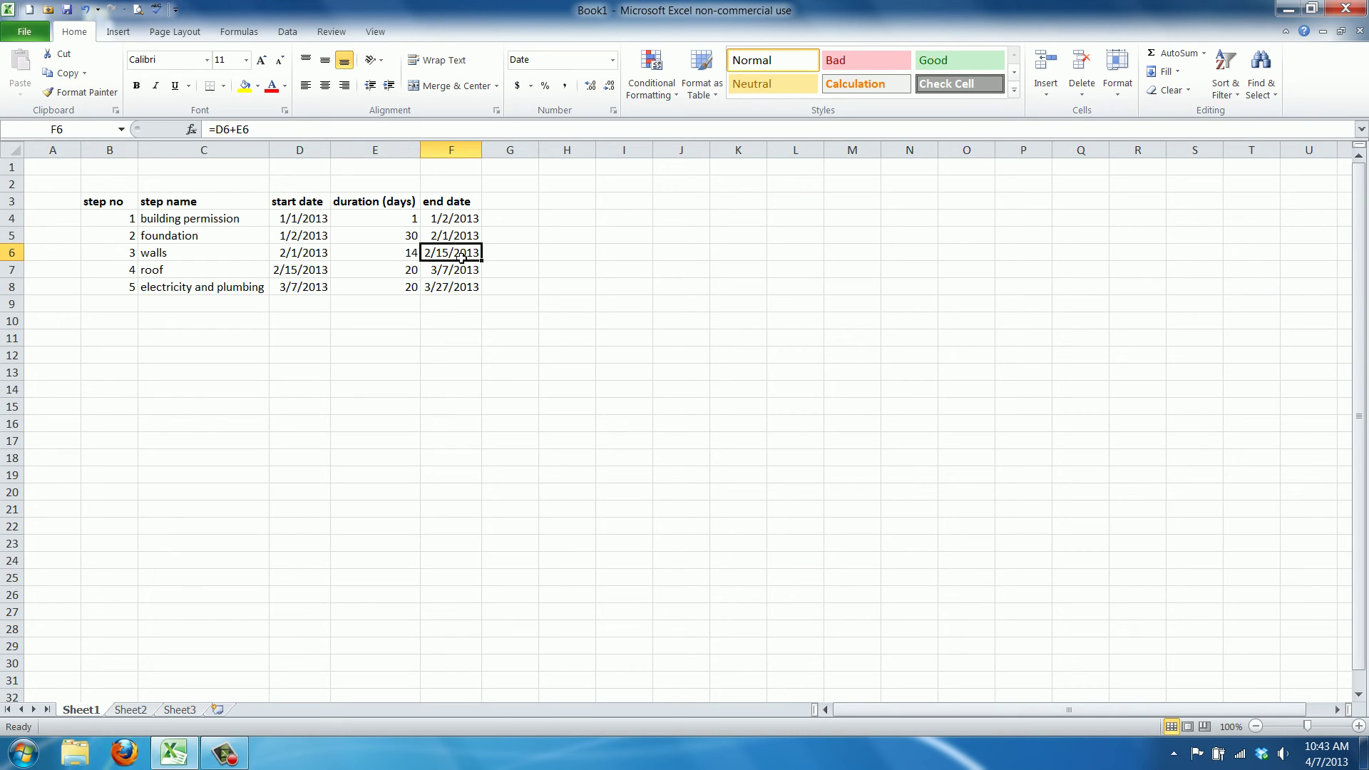
click(303, 269)
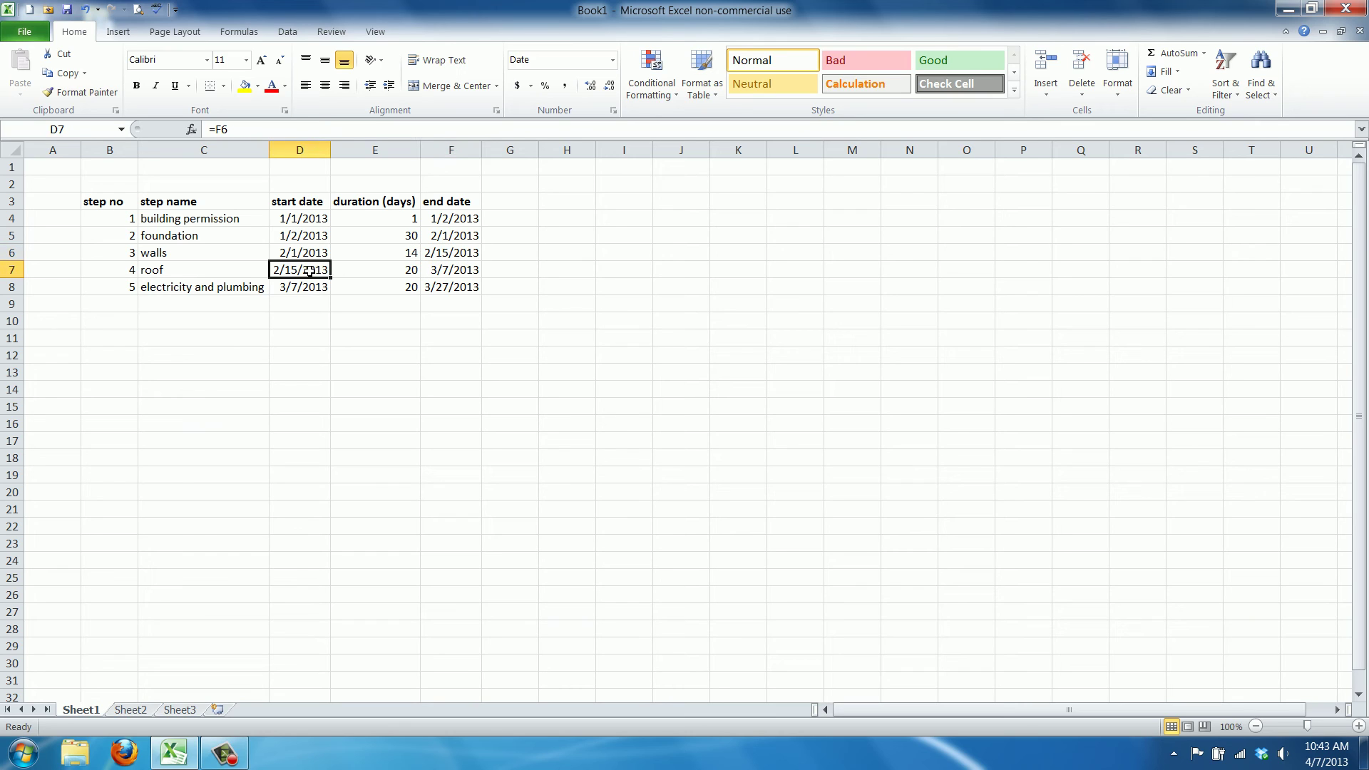
click(453, 269)
click(401, 270)
click(296, 264)
click(439, 255)
click(322, 271)
click(456, 271)
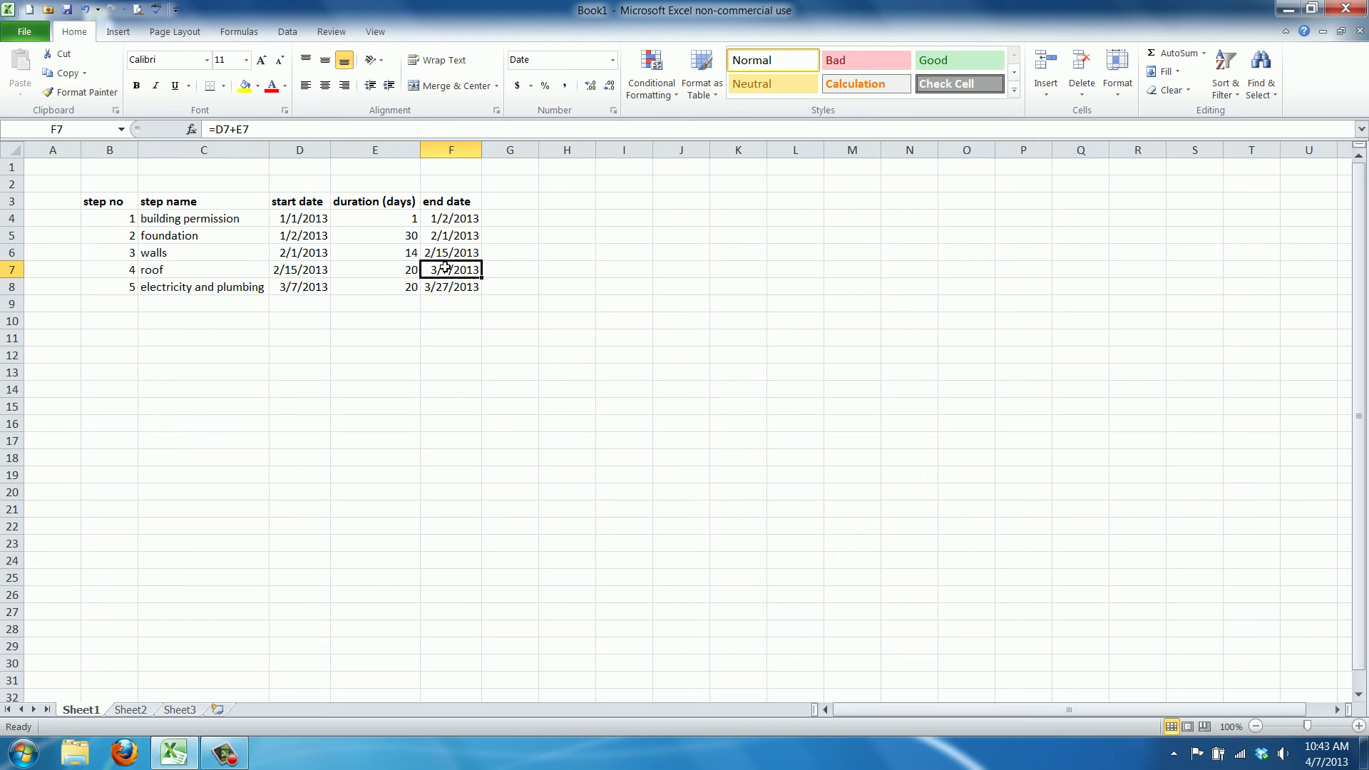
click(328, 283)
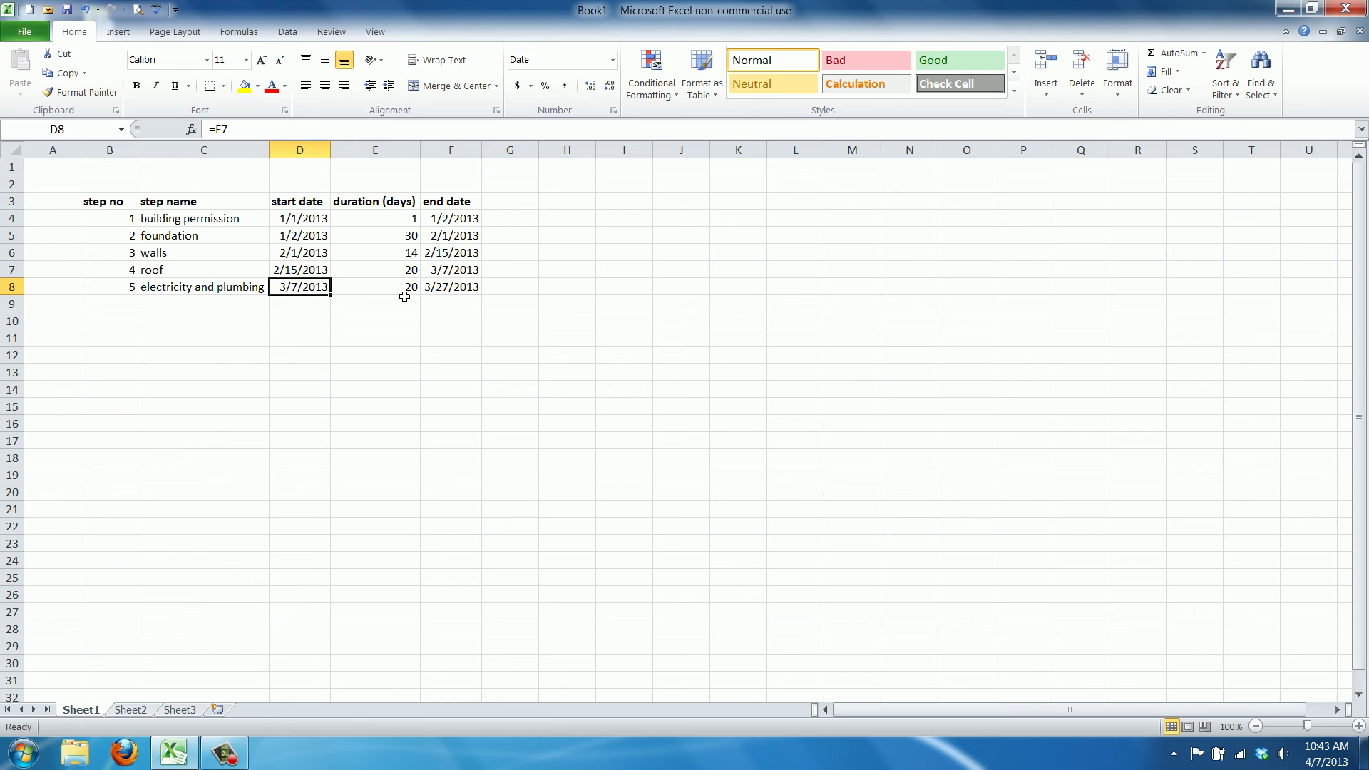
click(379, 286)
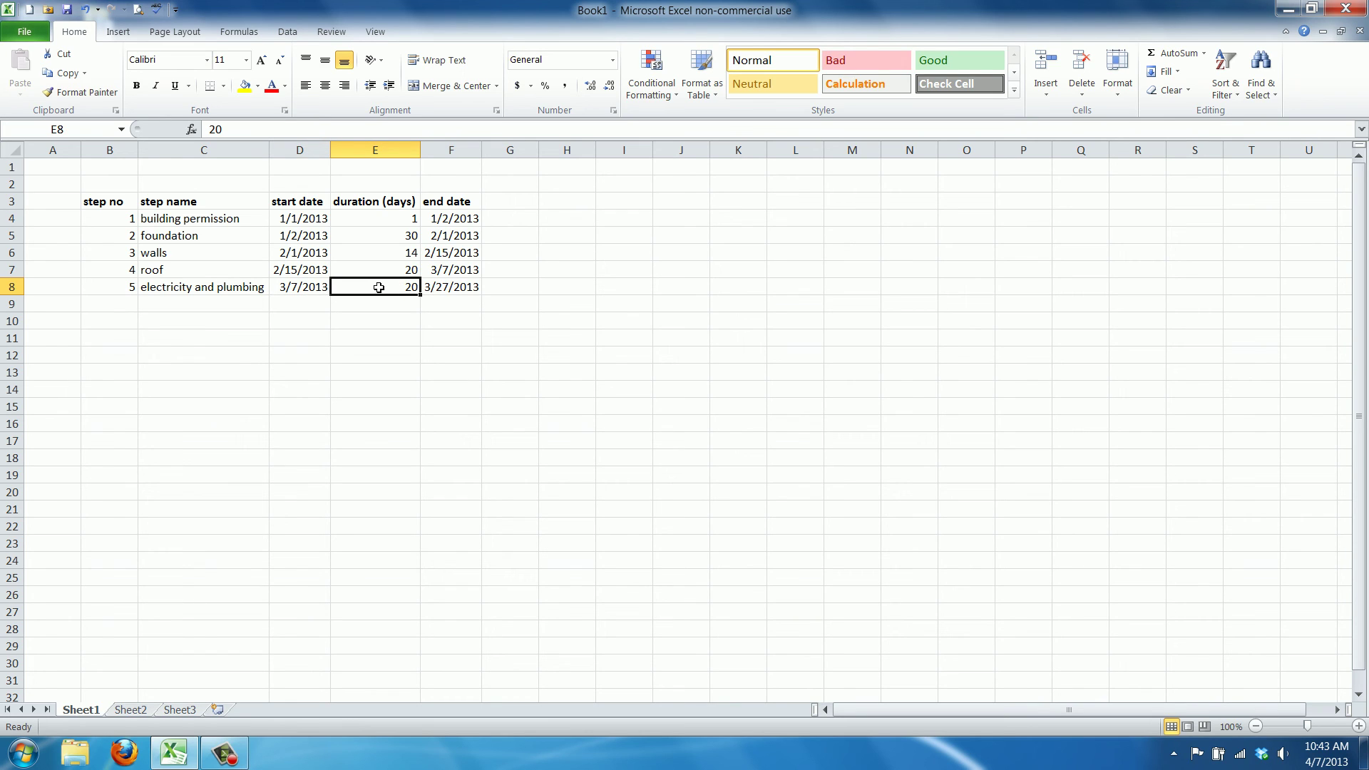
click(461, 290)
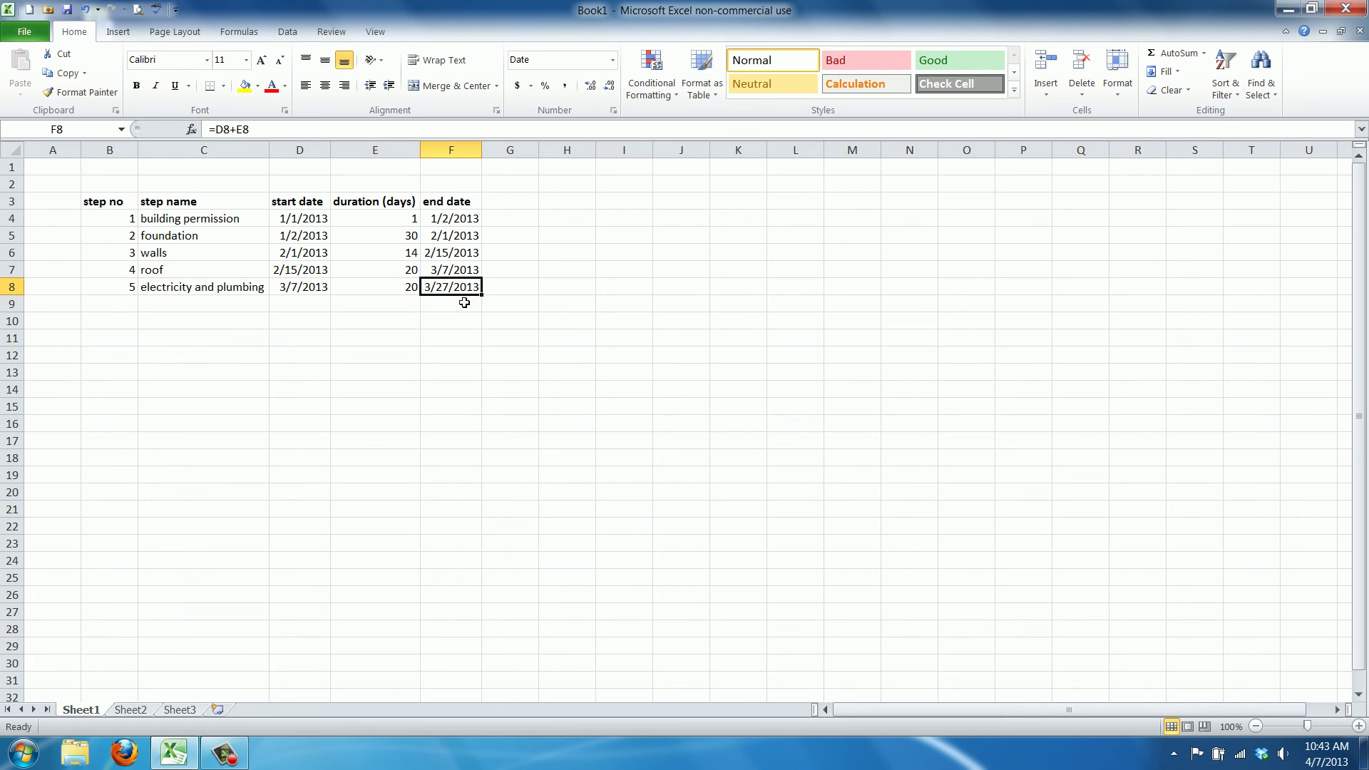